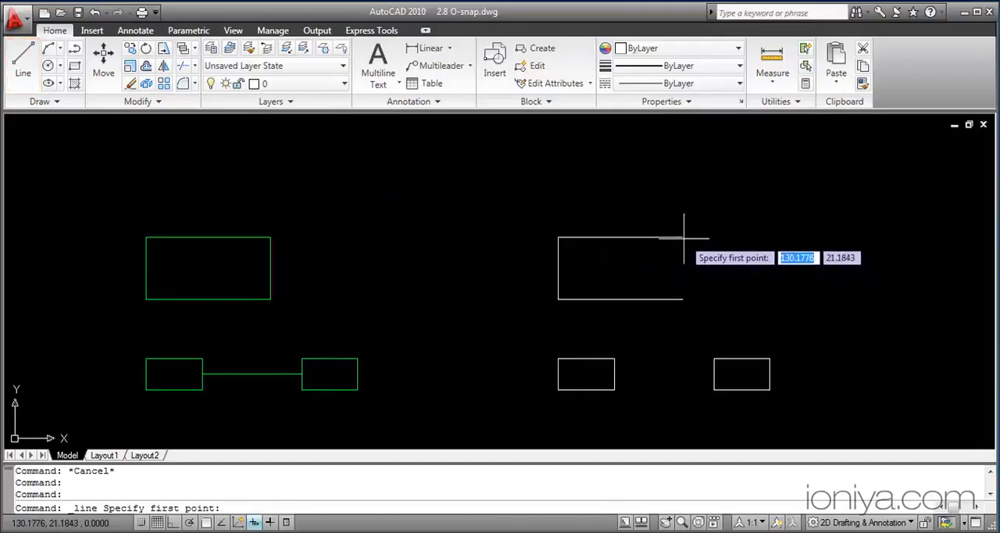
# Step: Draw a vertical line about 9.8 units long by eye across the open side of the large white rectangle, without object snaps
pyautogui.click(683, 237)
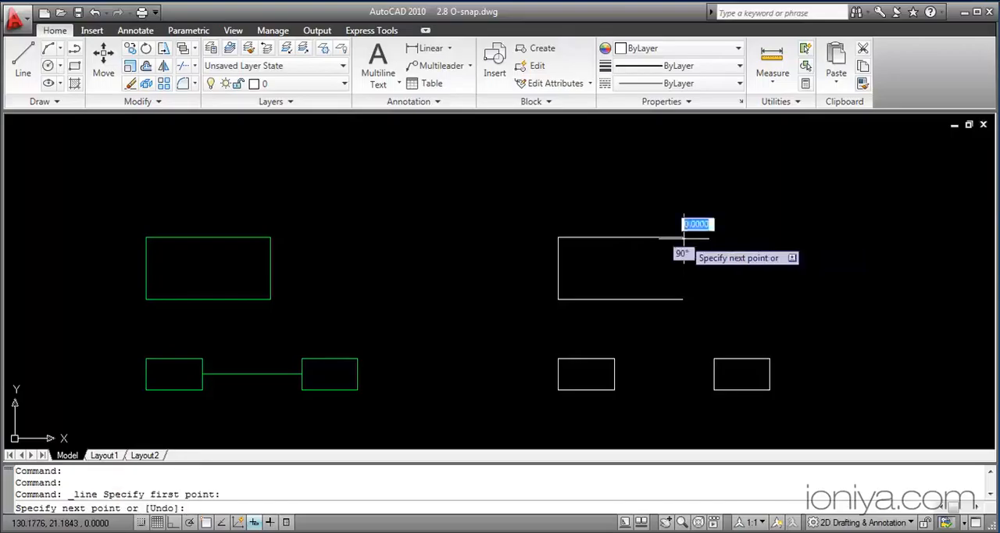
pyautogui.click(684, 298)
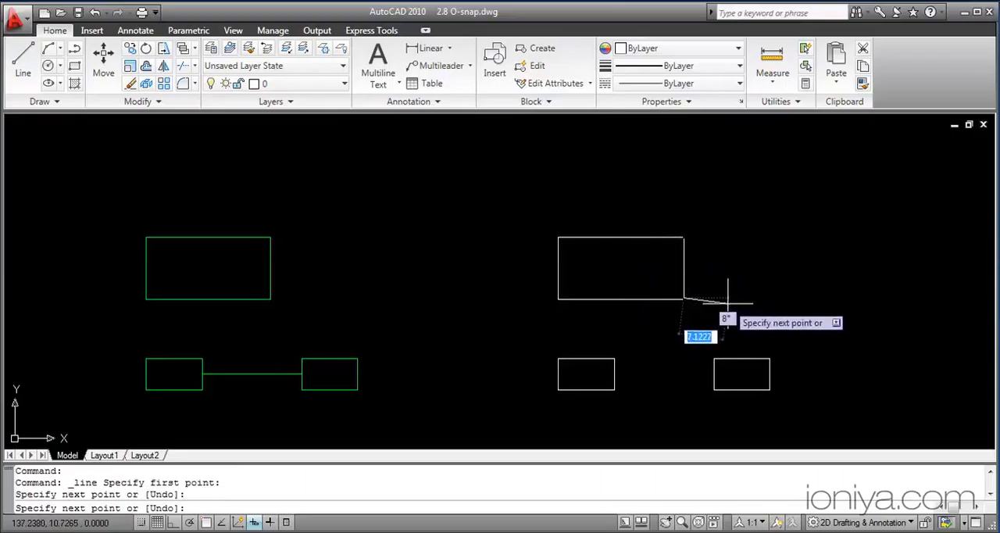
pyautogui.press('Escape')
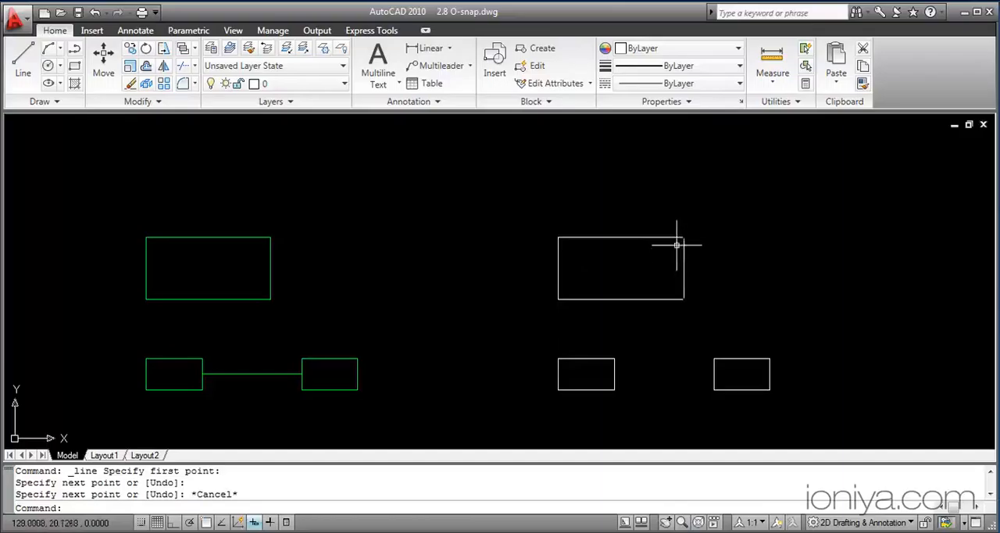
# Step: Inspect the hand-placed vertical line's ends at the white rectangle's corners and erase that line
pyautogui.scroll(3, 677, 244)
pyautogui.scroll(2, 678, 243)
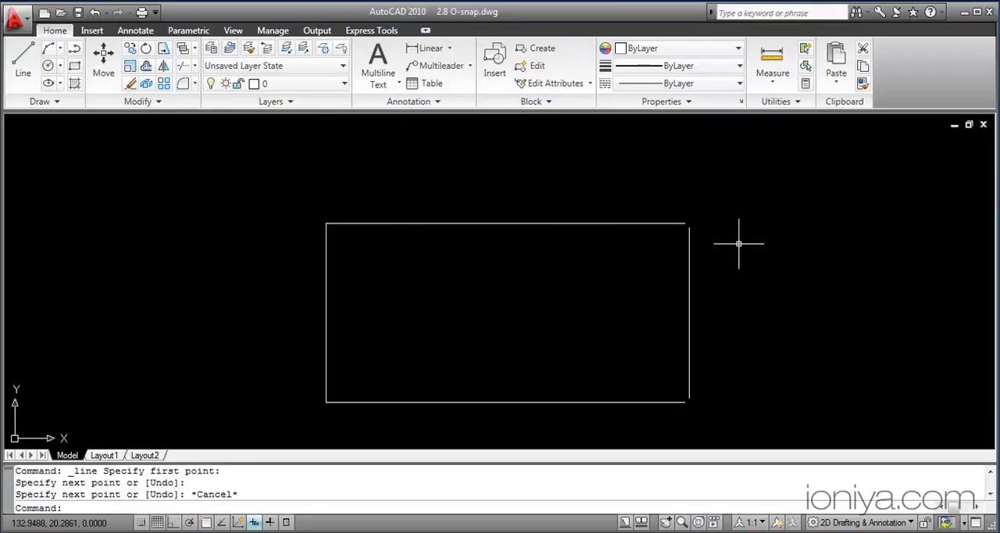
pyautogui.click(692, 250)
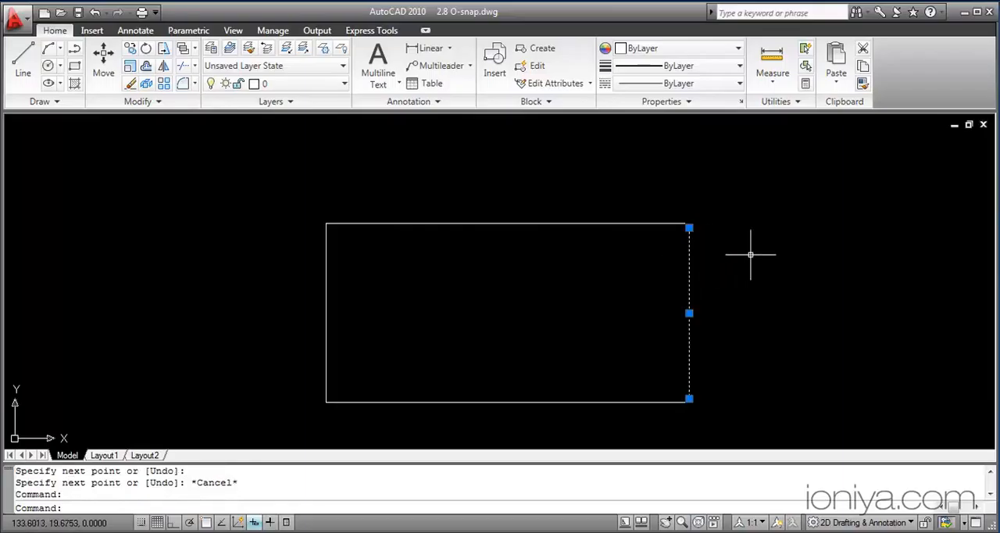
pyautogui.press('Delete')
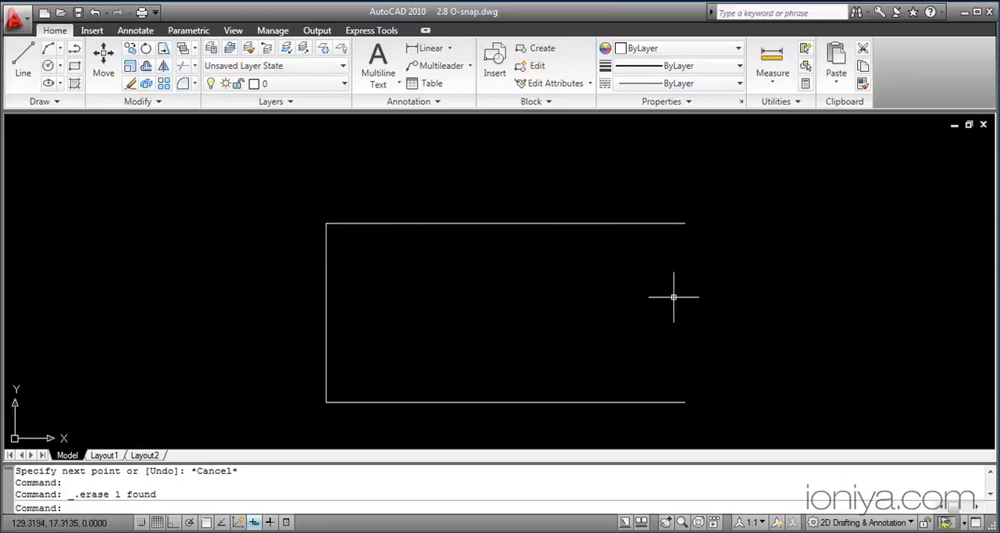
# Step: Close the large white rectangle with a line between its two open ends, using the Endpoint snap override for both points
pyautogui.write('l')
pyautogui.press('Return')
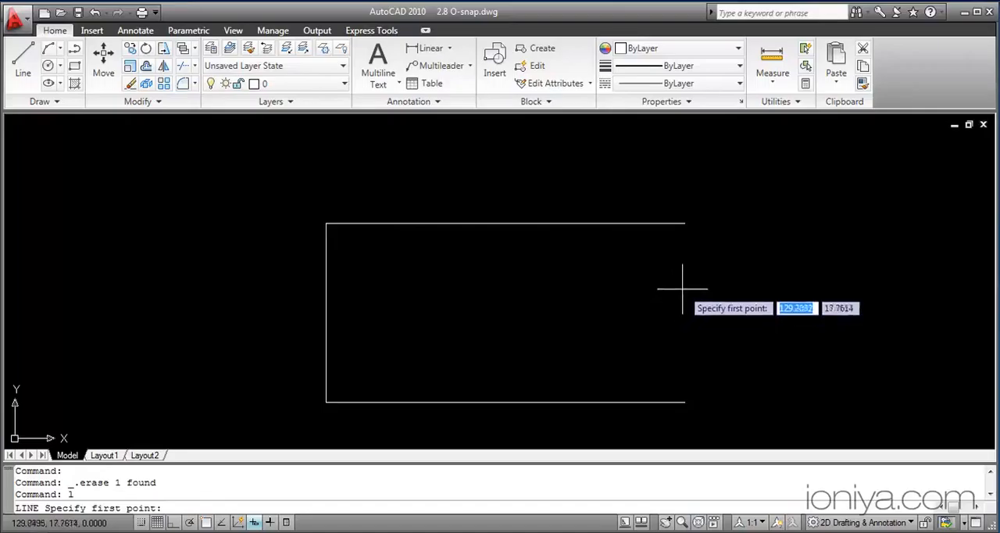
pyautogui.keyDown('shift'); pyautogui.rightClick(687, 233); pyautogui.keyUp('shift')
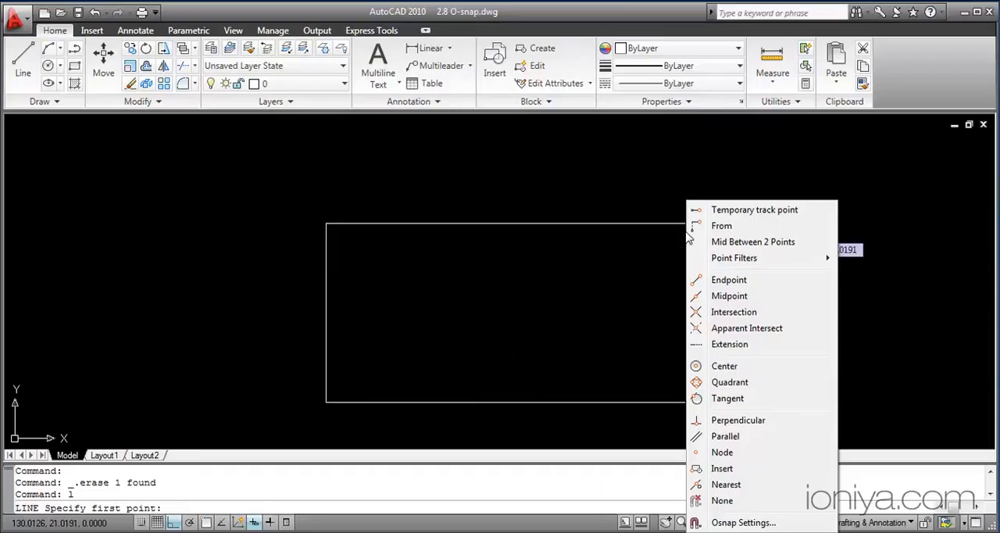
pyautogui.click(717, 280)
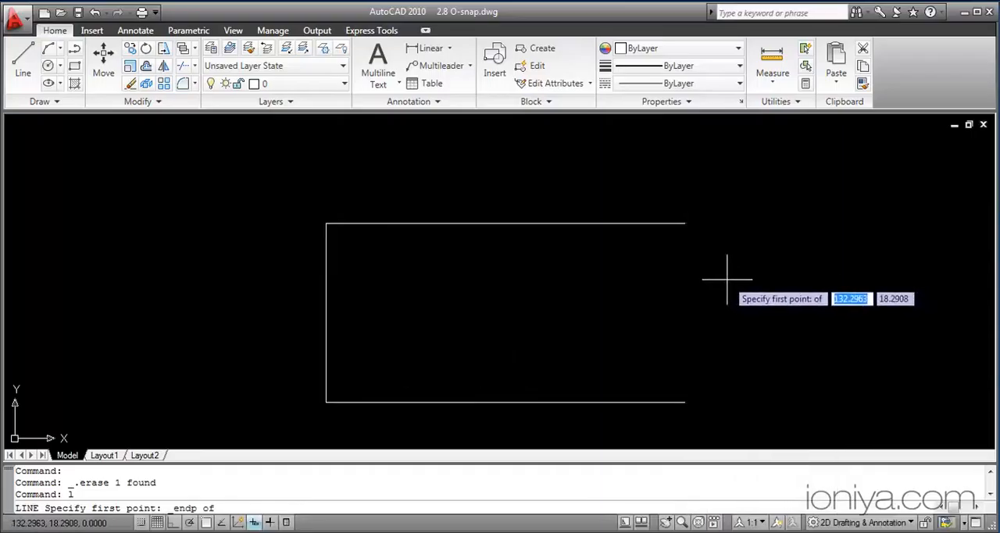
pyautogui.click(690, 227)
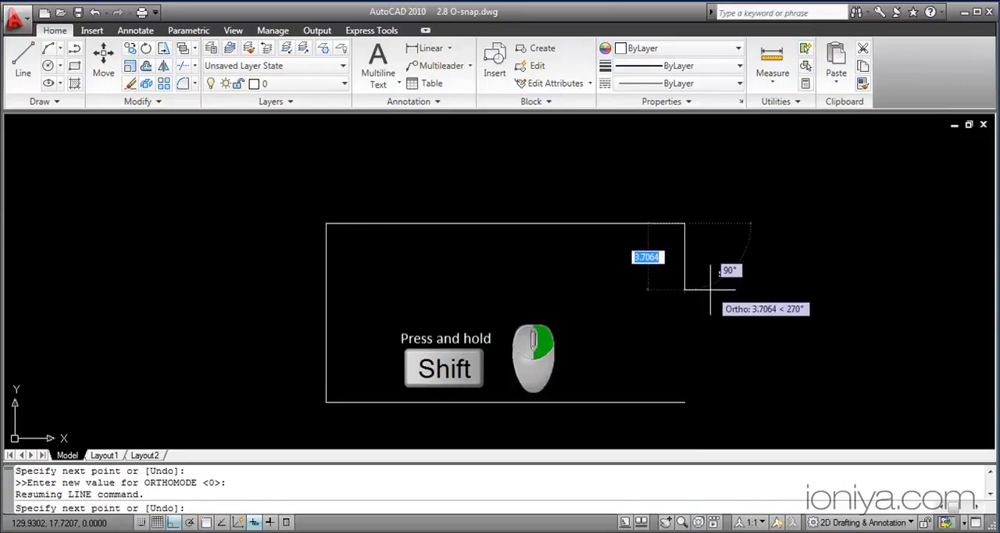
pyautogui.keyDown('shift'); pyautogui.rightClick(711, 290); pyautogui.keyUp('shift')
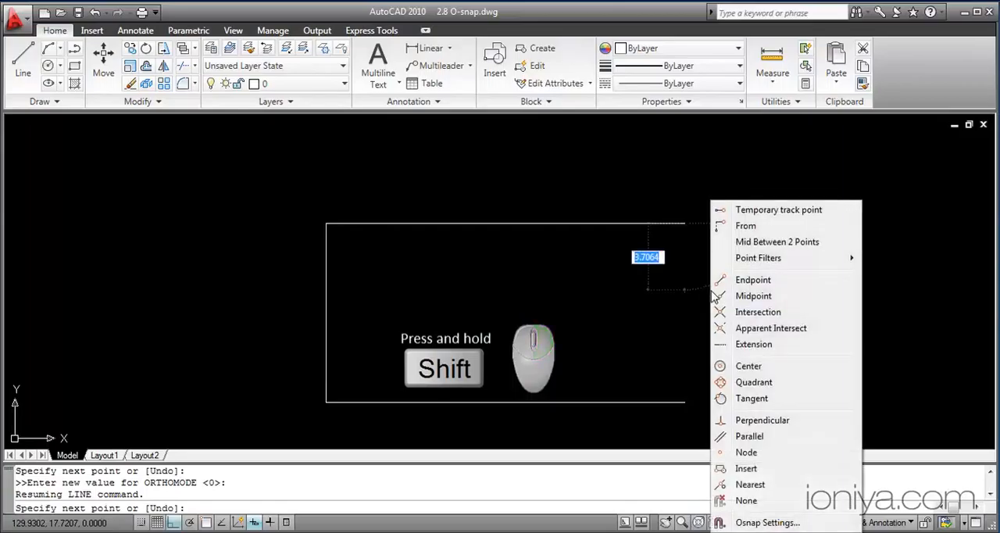
pyautogui.click(754, 283)
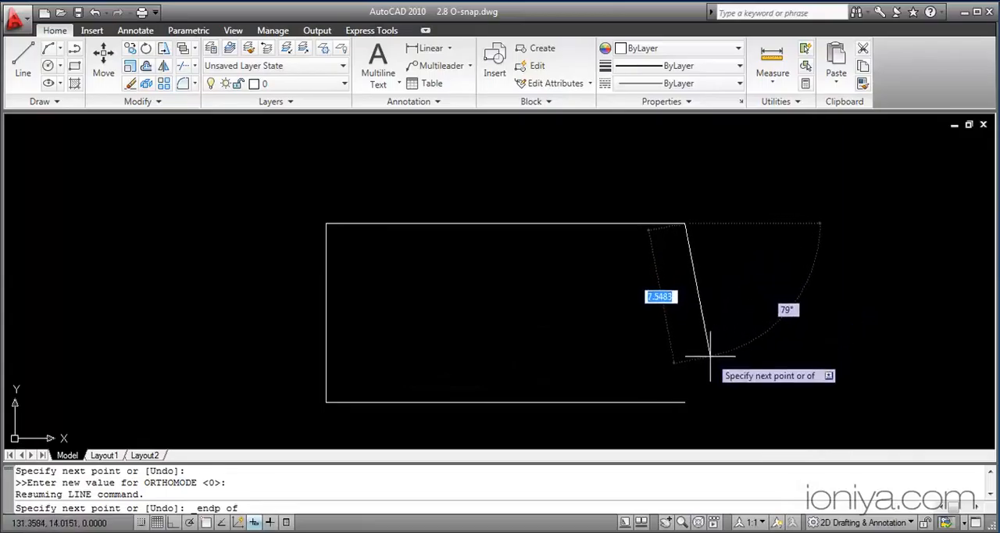
pyautogui.click(688, 403)
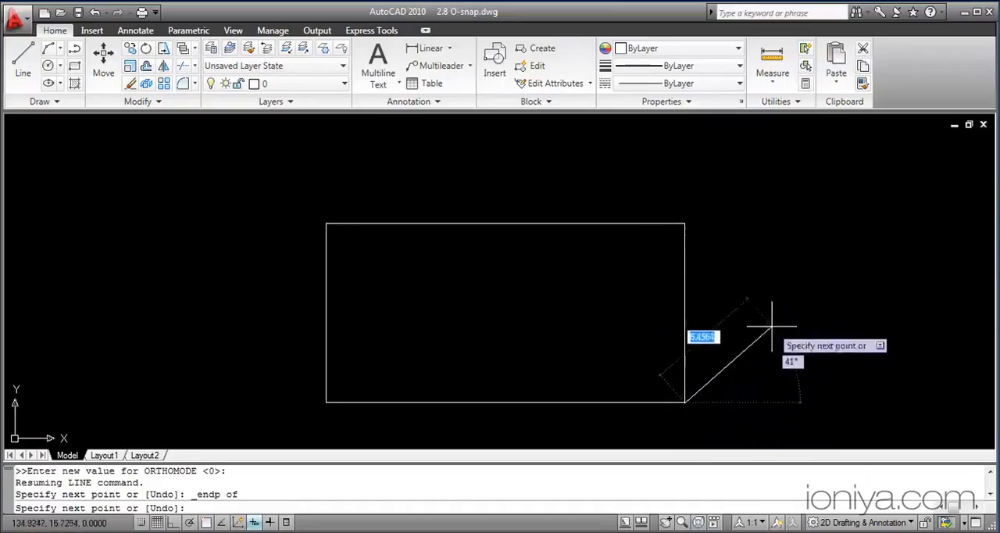
pyautogui.press('Escape')
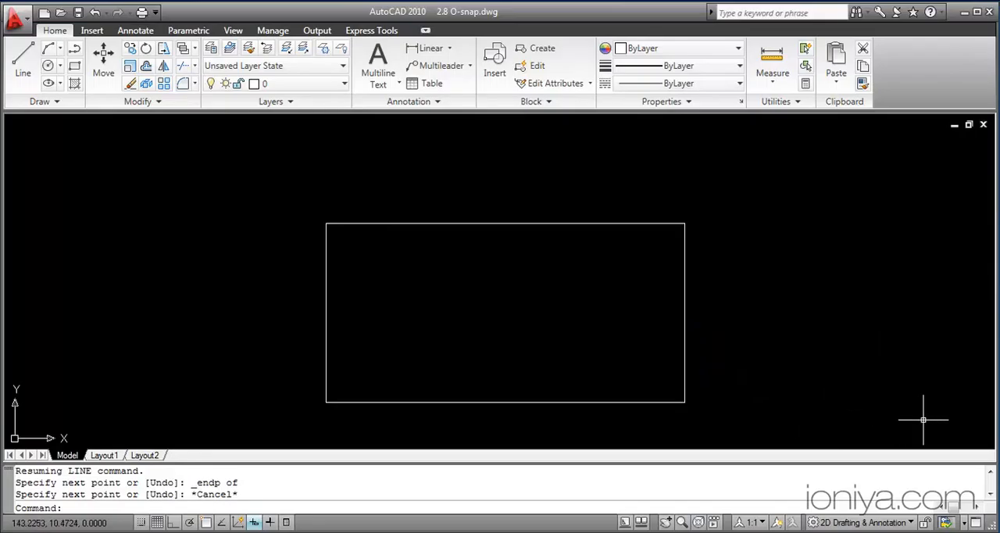
# Step: Connect the facing sides of the two small white rectangles with a line, using the Midpoint snap override for both points
pyautogui.scroll(2, 685, 215)
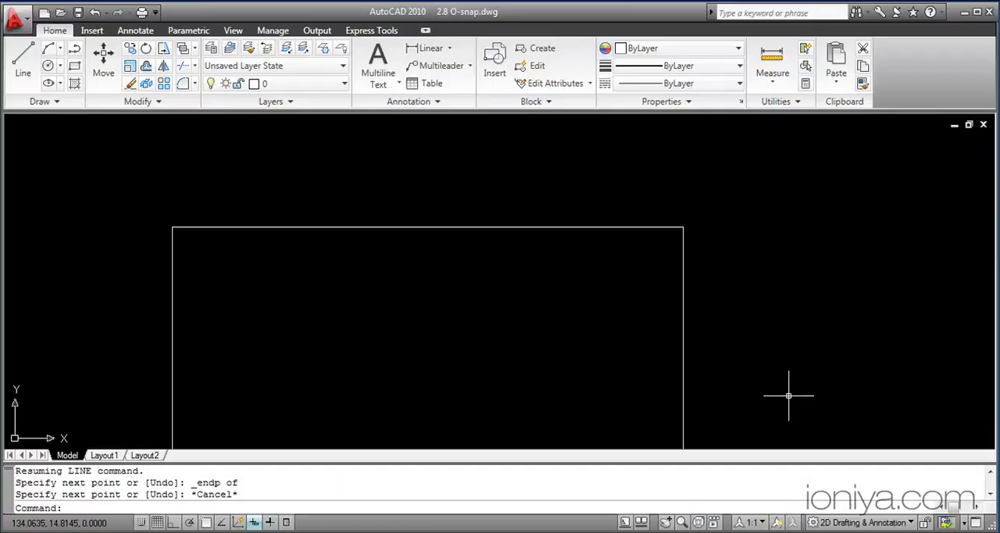
pyautogui.scroll(-5, 789, 396)
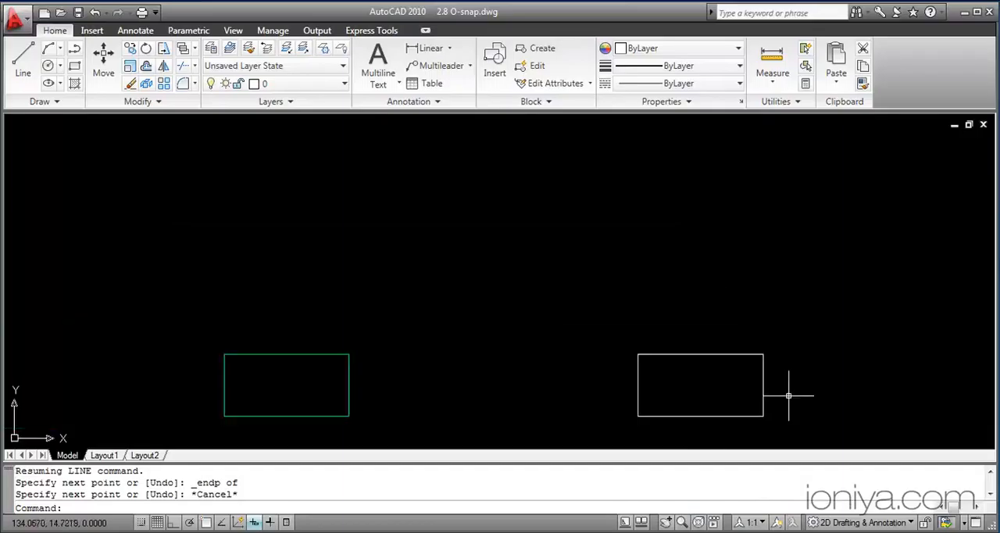
pyautogui.moveTo(786, 397)
pyautogui.mouseDown(button='middle')
pyautogui.moveTo(766, 339)
pyautogui.moveTo(761, 276)
pyautogui.mouseUp(button='middle')
pyautogui.scroll(2, 761, 276)
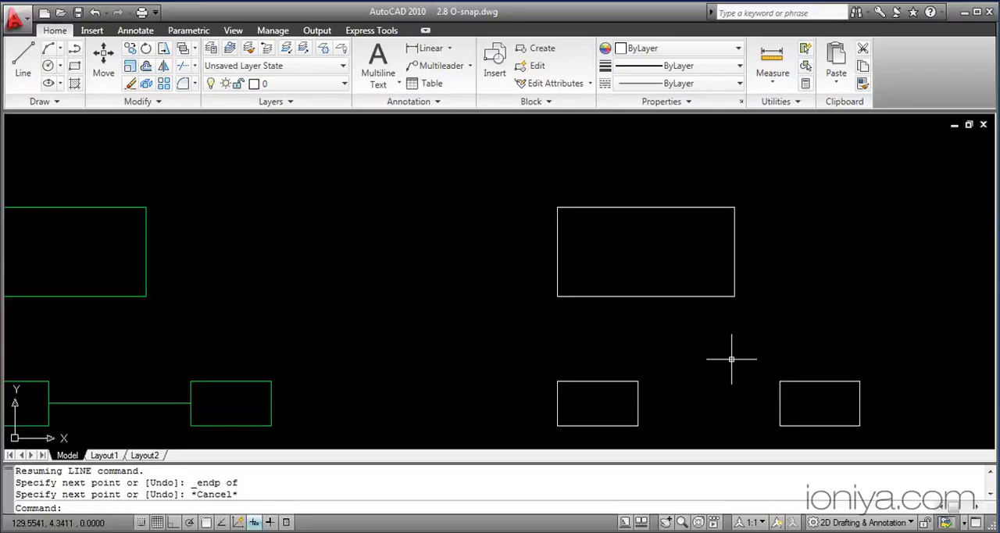
pyautogui.press('Return')
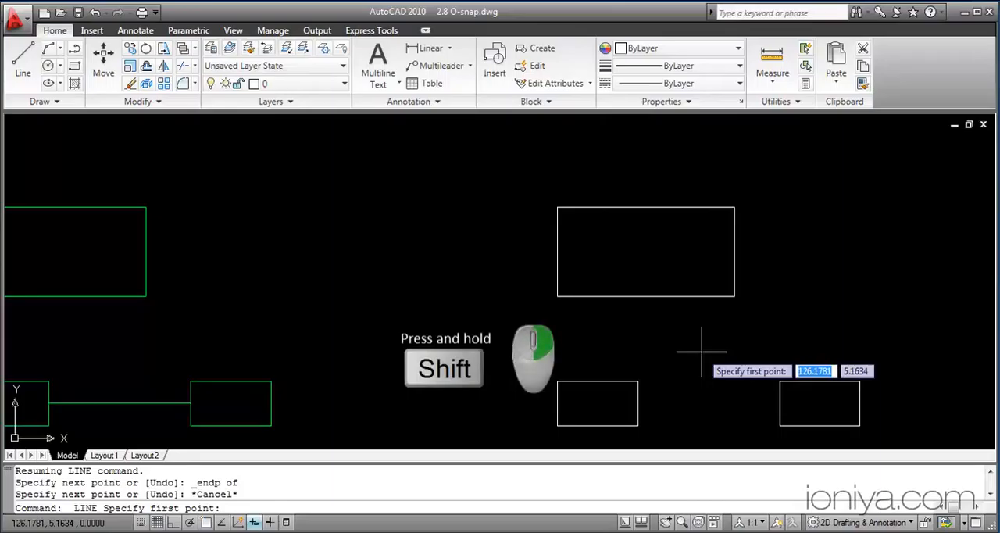
pyautogui.keyDown('shift'); pyautogui.rightClick(701, 352); pyautogui.keyUp('shift')
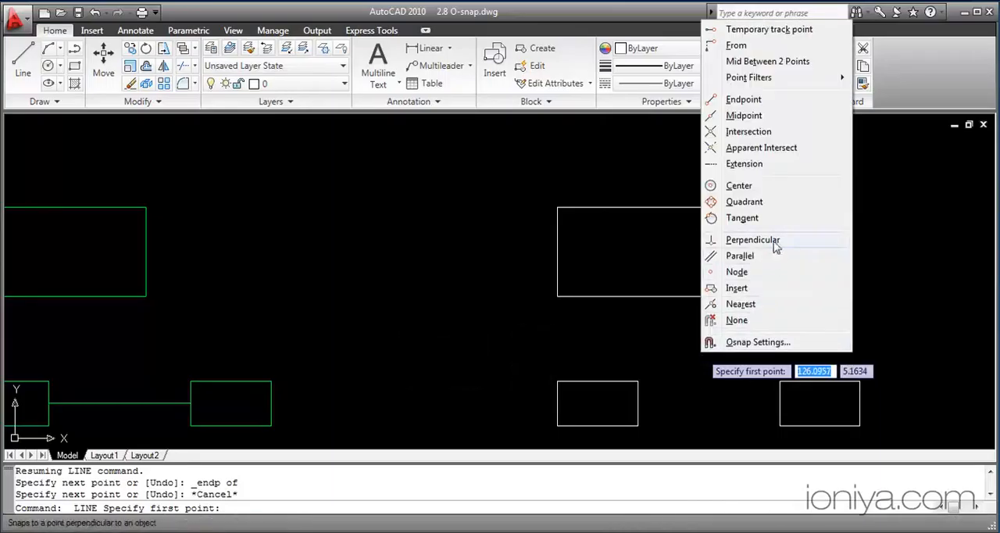
pyautogui.click(779, 121)
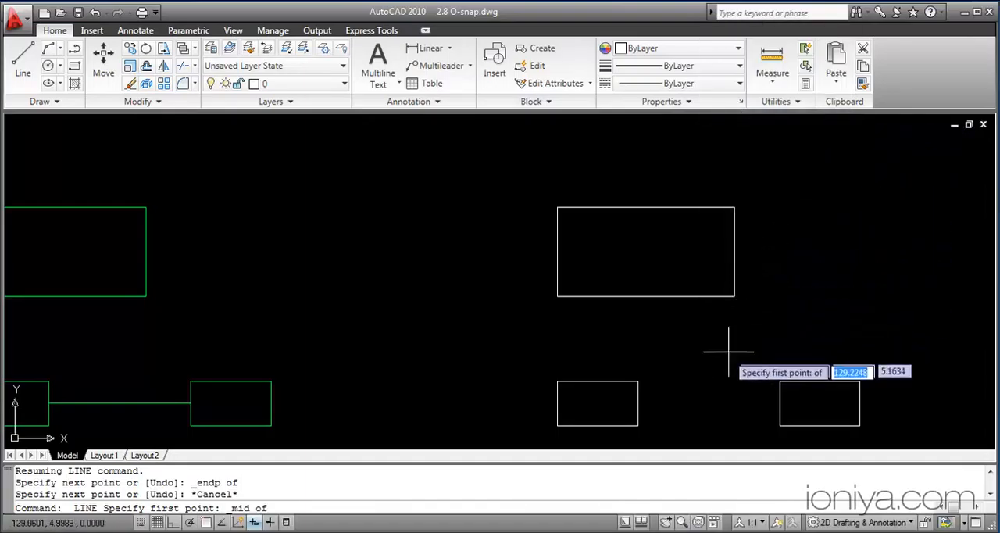
pyautogui.click(638, 404)
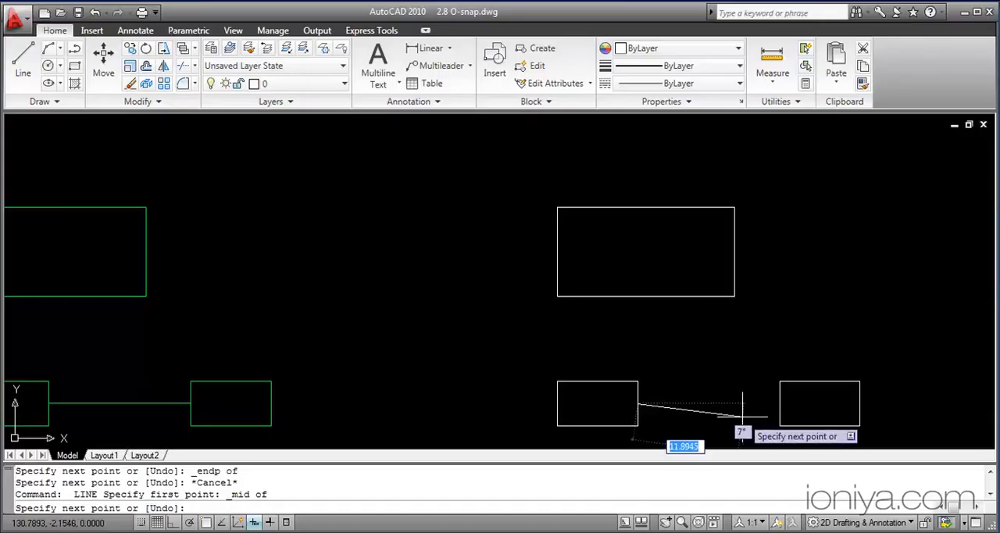
pyautogui.press('shift')
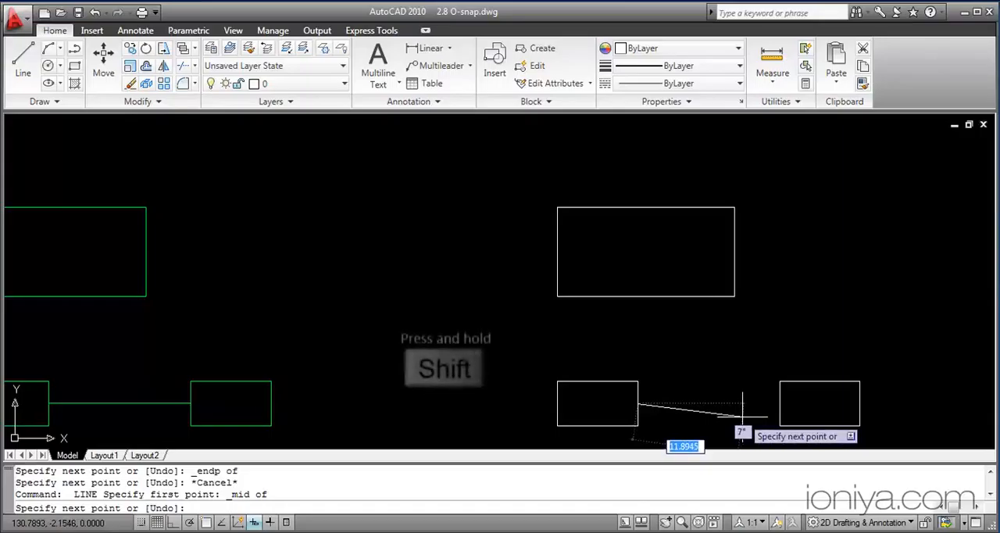
pyautogui.keyDown('shift'); pyautogui.rightClick(743, 417); pyautogui.keyUp('shift')
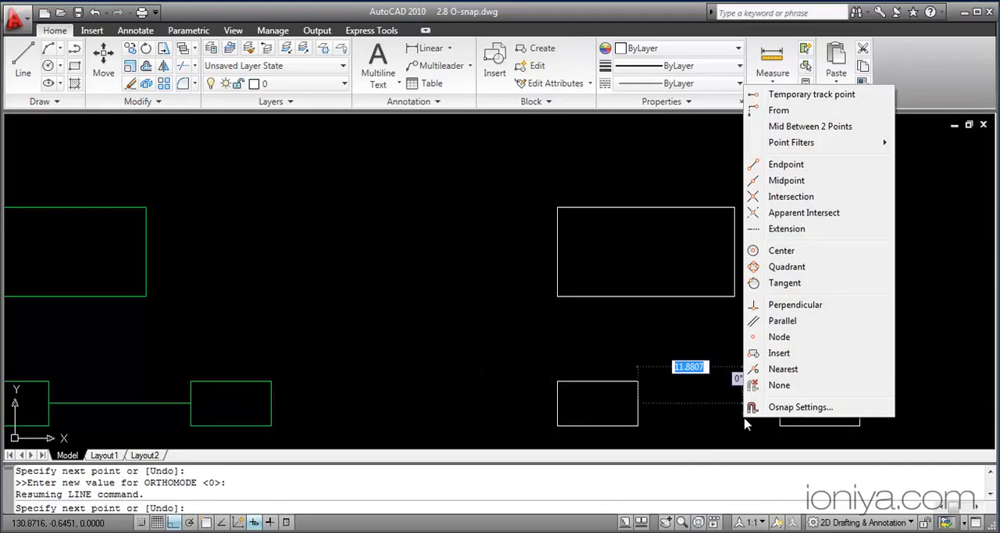
pyautogui.click(778, 182)
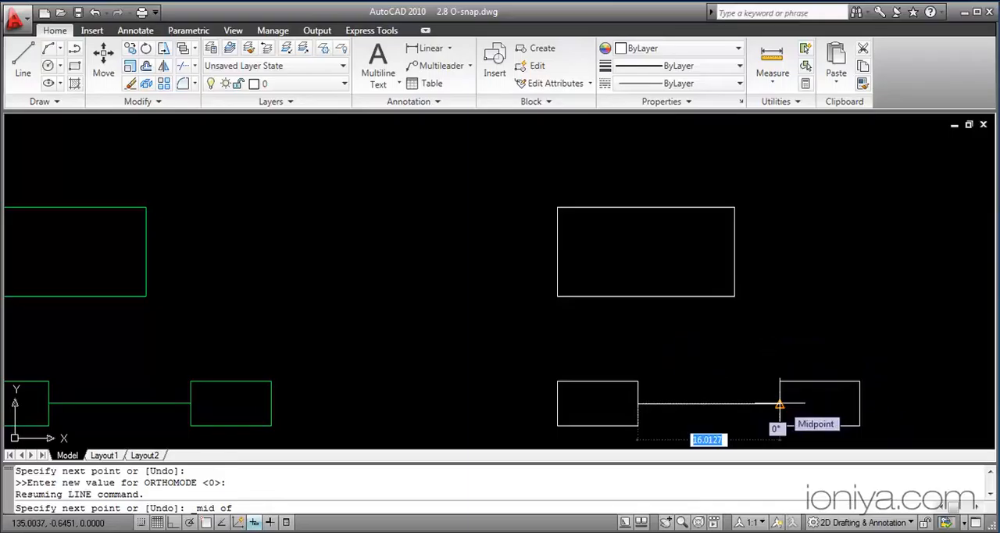
pyautogui.click(779, 404)
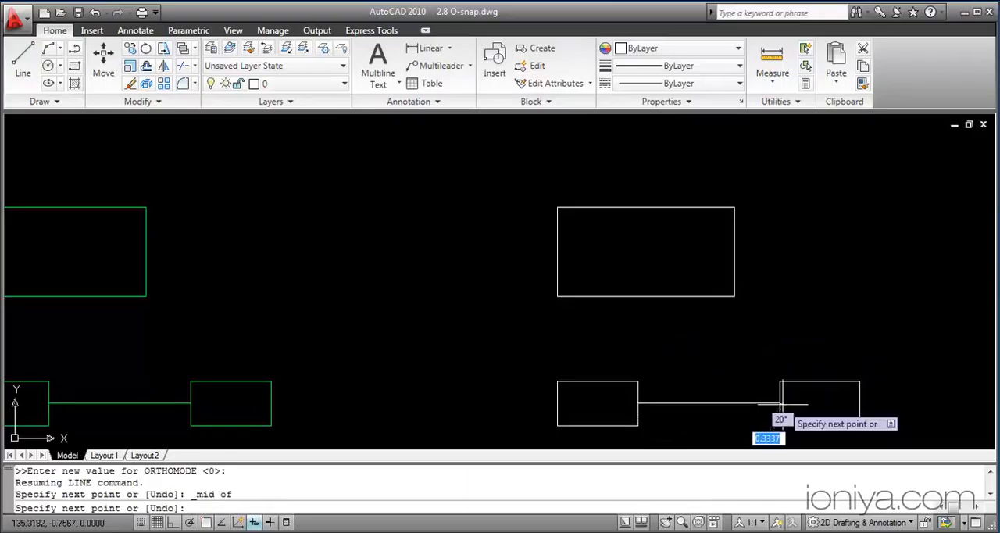
pyautogui.press('Escape')
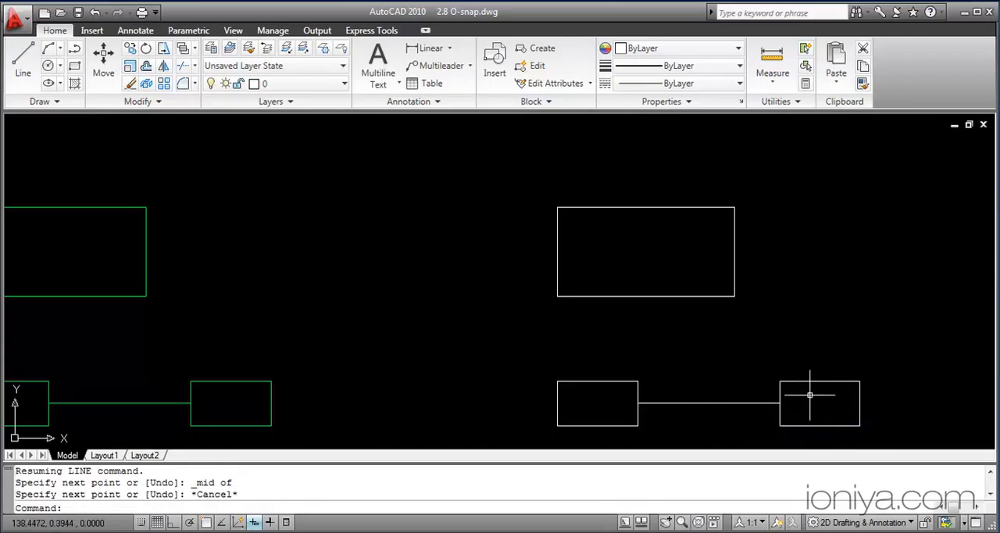
# Step: Connect the crossing points of the two white X shapes with a line, using the Intersection snap override for both points
pyautogui.moveTo(866, 357); pyautogui.dragTo(73, 350, button='middle')
pyautogui.moveTo(686, 337); pyautogui.dragTo(37, 337, button='middle')
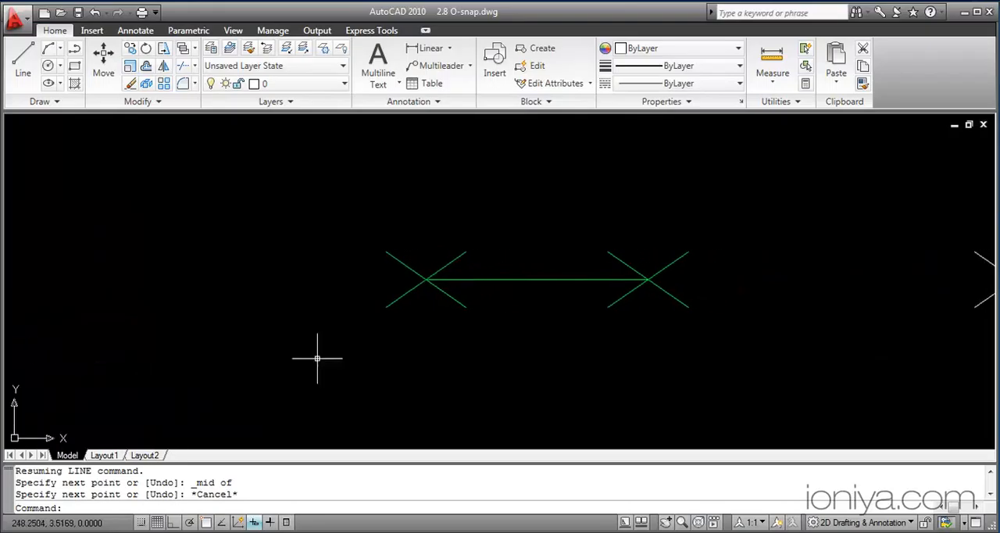
pyautogui.moveTo(590, 360); pyautogui.dragTo(224, 352, button='middle')
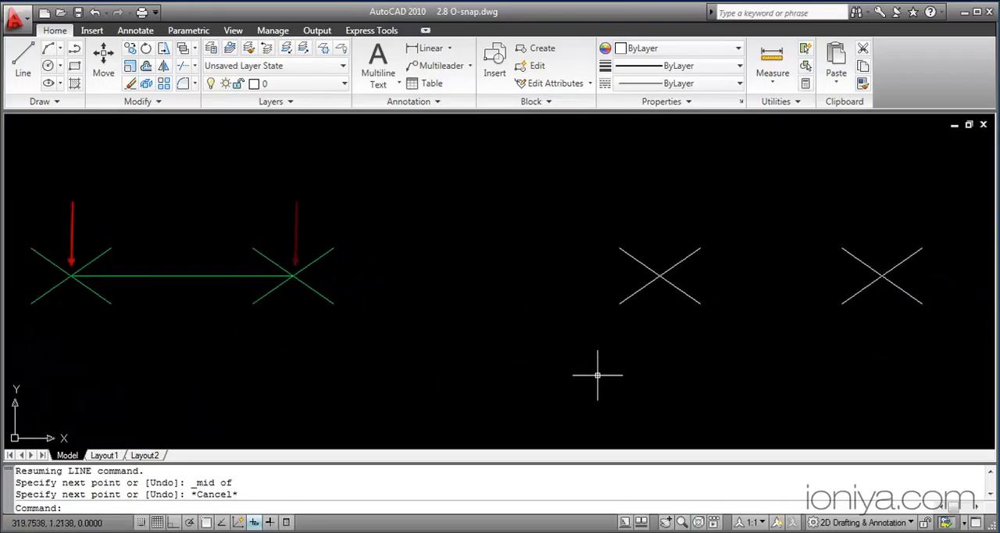
pyautogui.press('space')
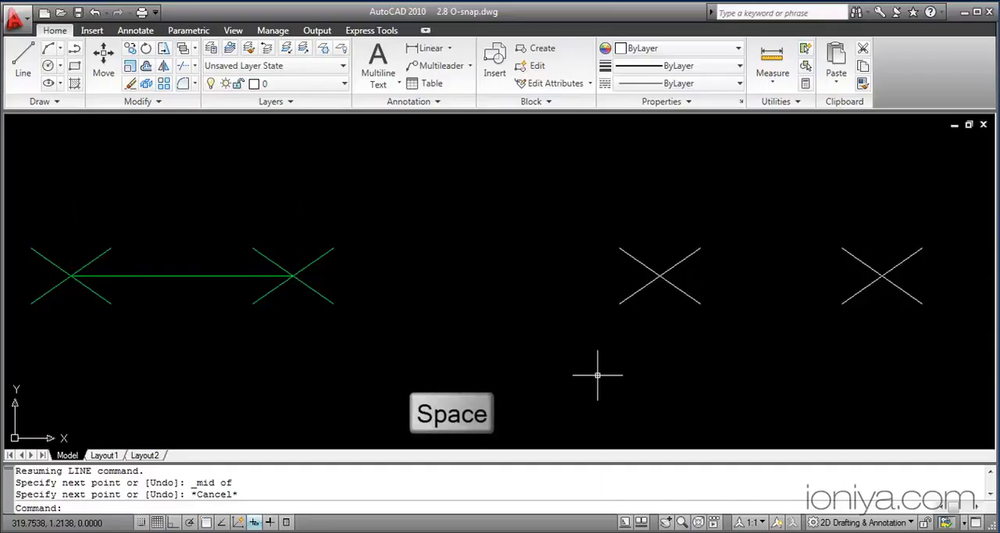
pyautogui.press('space')
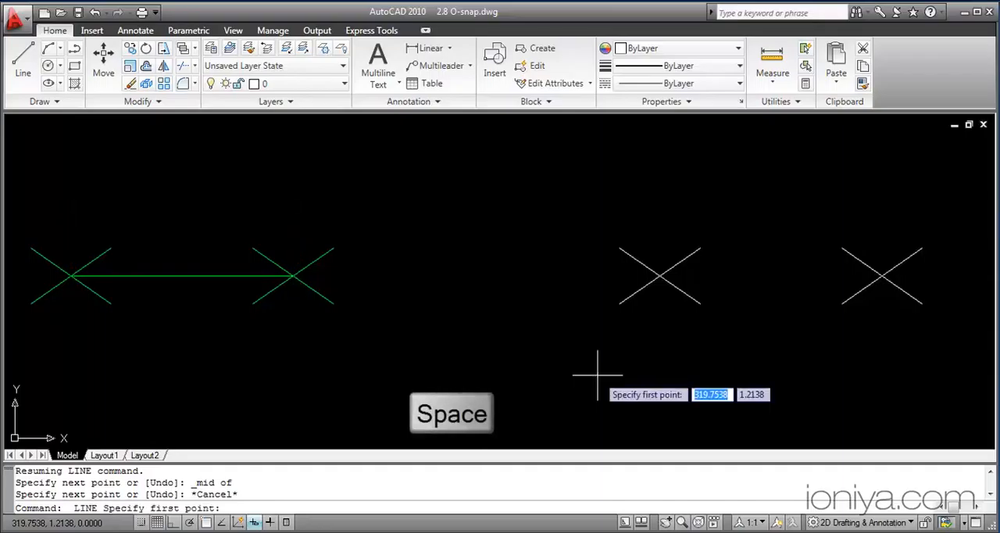
pyautogui.keyDown('shift'); pyautogui.rightClick(723, 368); pyautogui.keyUp('shift')
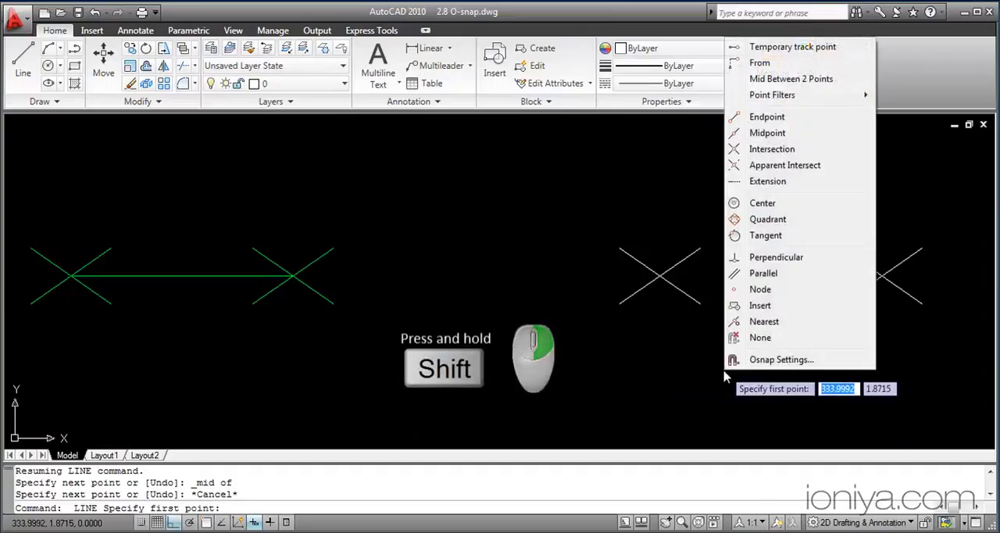
pyautogui.click(774, 150)
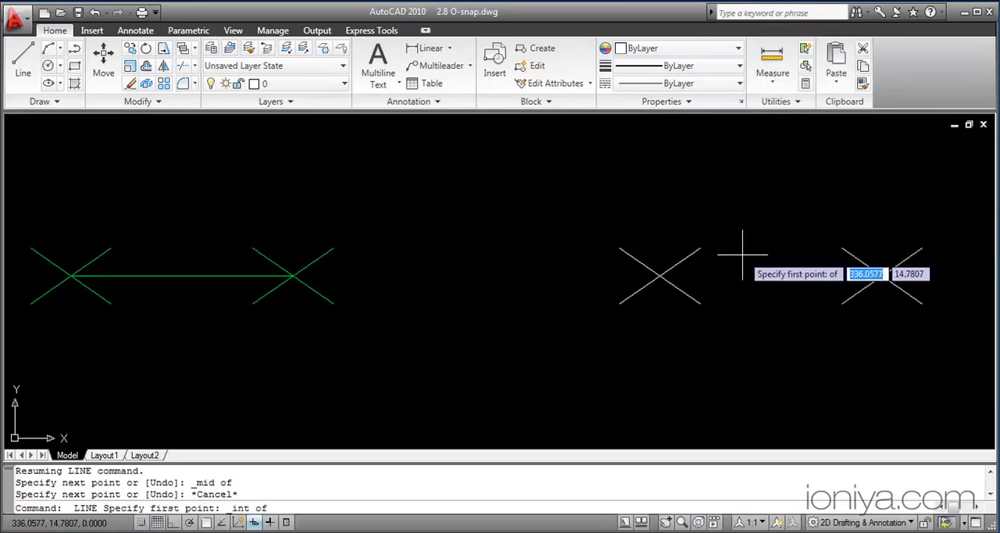
pyautogui.click(660, 275)
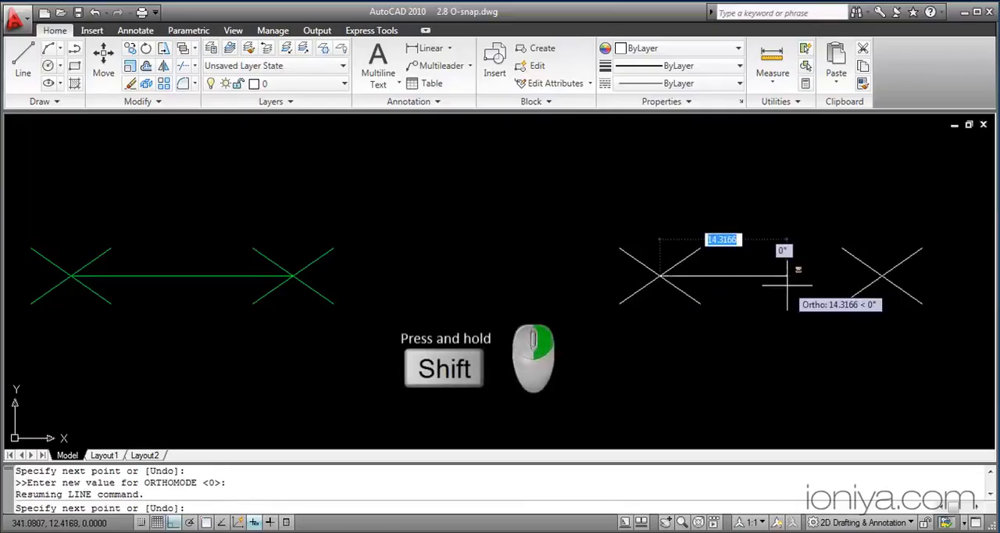
pyautogui.keyDown('shift'); pyautogui.rightClick(788, 289); pyautogui.keyUp('shift')
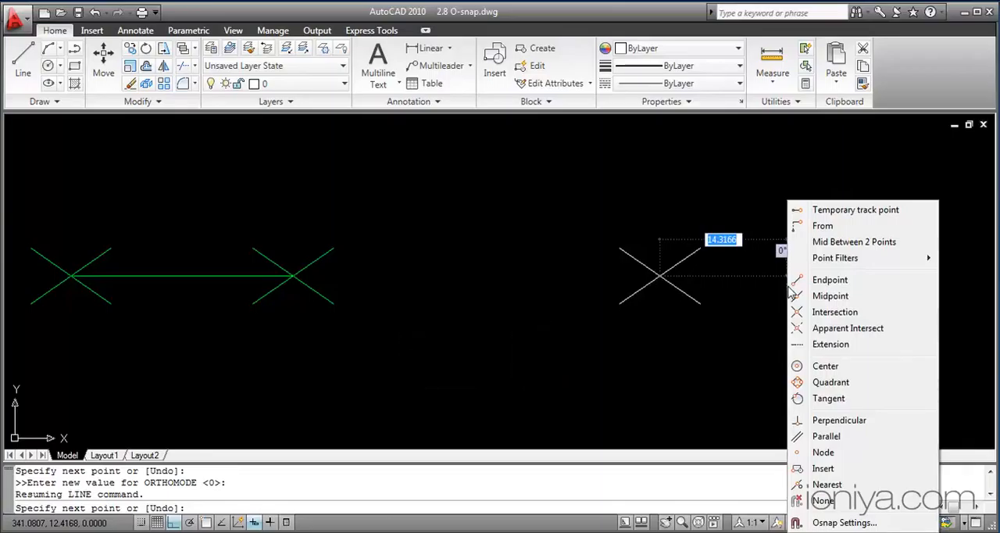
pyautogui.click(833, 312)
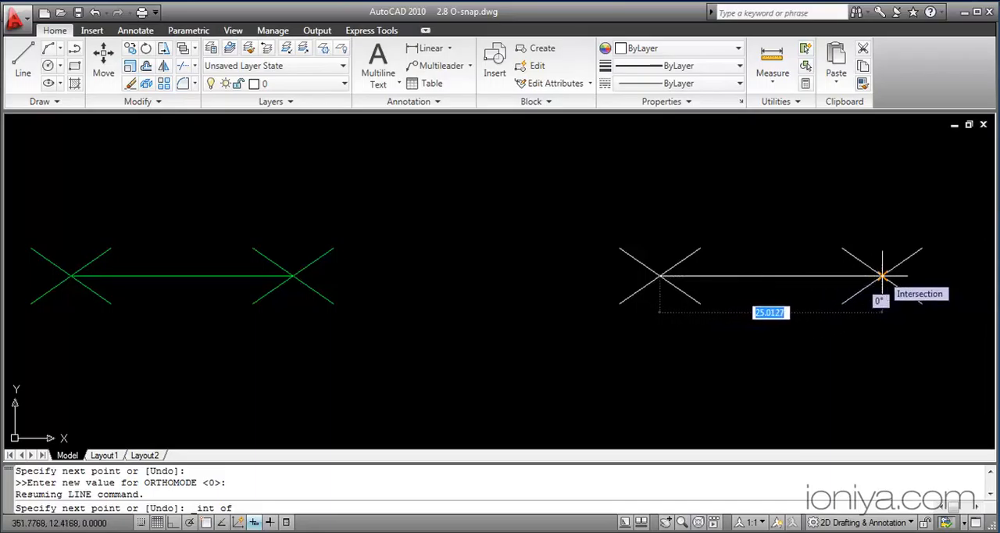
pyautogui.click(882, 276)
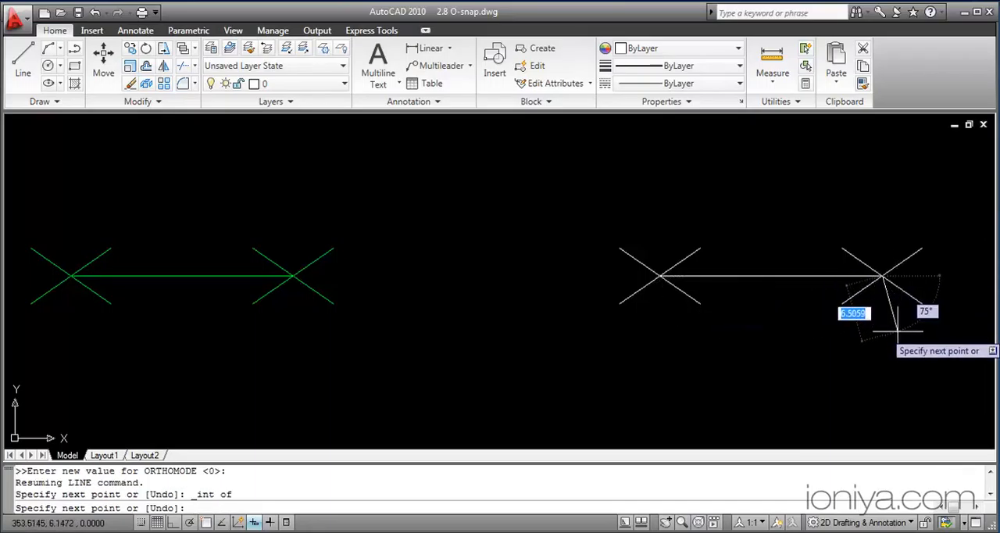
pyautogui.press('Escape')
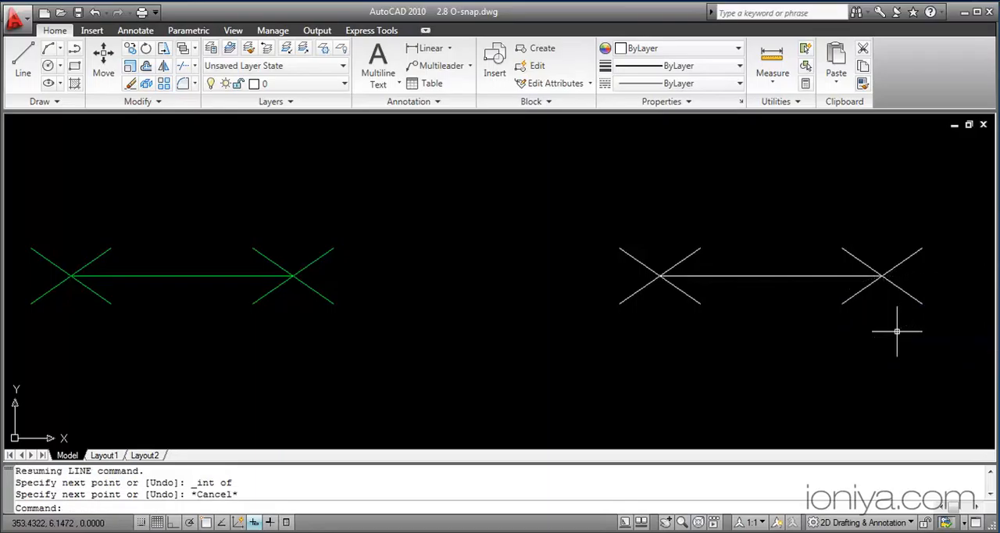
# Step: Draw a line from the lower-left white circle's center to the upper white circle's center, using the Center snap override for both points
pyautogui.moveTo(897, 331); pyautogui.dragTo(258, 330, button='middle')
pyautogui.moveTo(770, 362); pyautogui.dragTo(305, 361, button='middle')
pyautogui.moveTo(904, 397)
pyautogui.mouseDown(button='middle')
pyautogui.moveTo(547, 380)
pyautogui.moveTo(598, 380)
pyautogui.moveTo(577, 353)
pyautogui.mouseUp(button='middle')
pyautogui.scroll(-2, 597, 373)
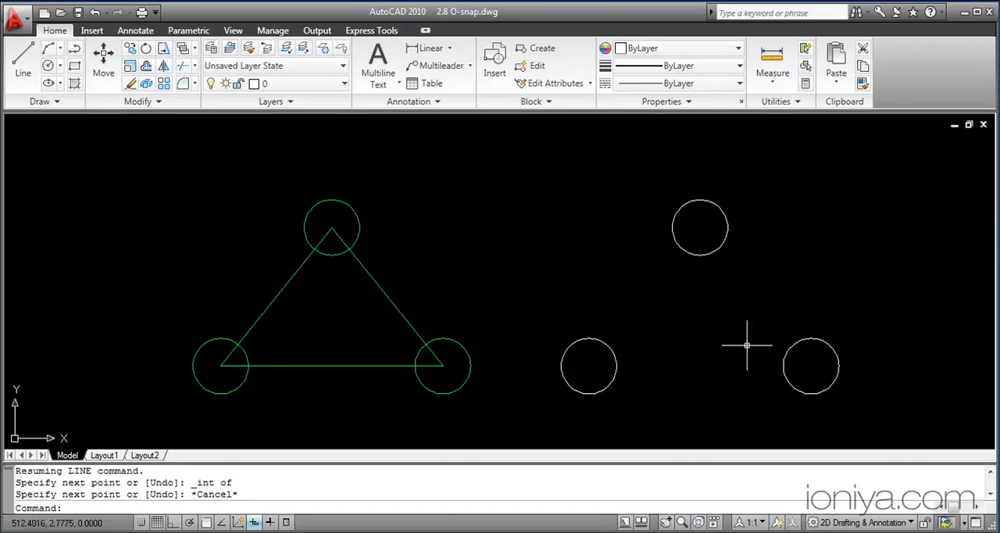
pyautogui.press('space')
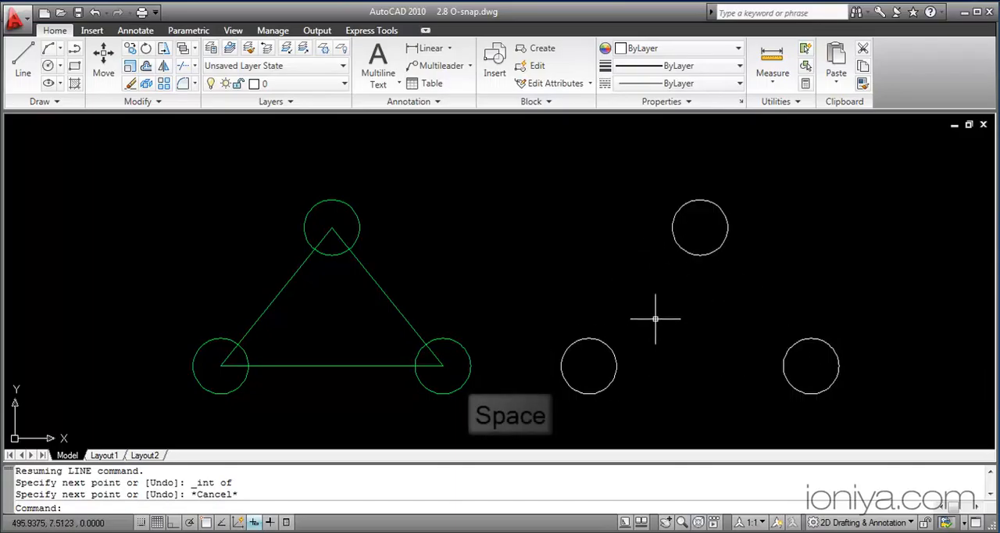
pyautogui.press('space')
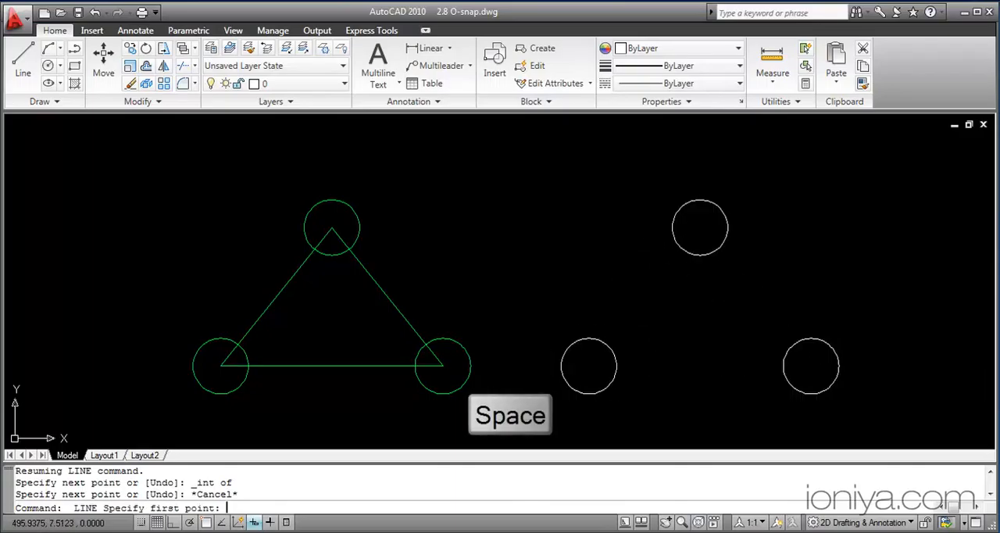
pyautogui.keyDown('shift'); pyautogui.rightClick(654, 319); pyautogui.keyUp('shift')
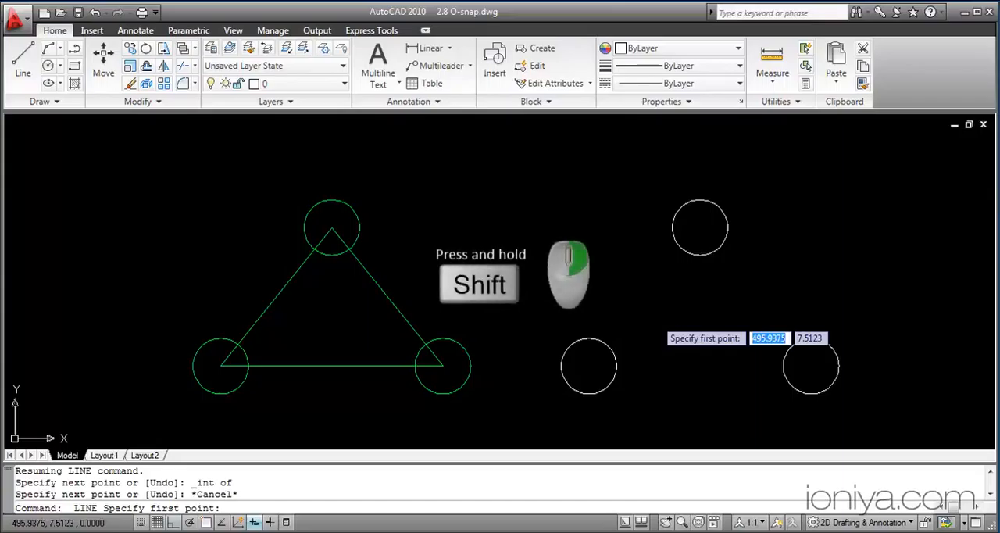
pyautogui.keyDown('shift'); pyautogui.rightClick(654, 319); pyautogui.keyUp('shift')
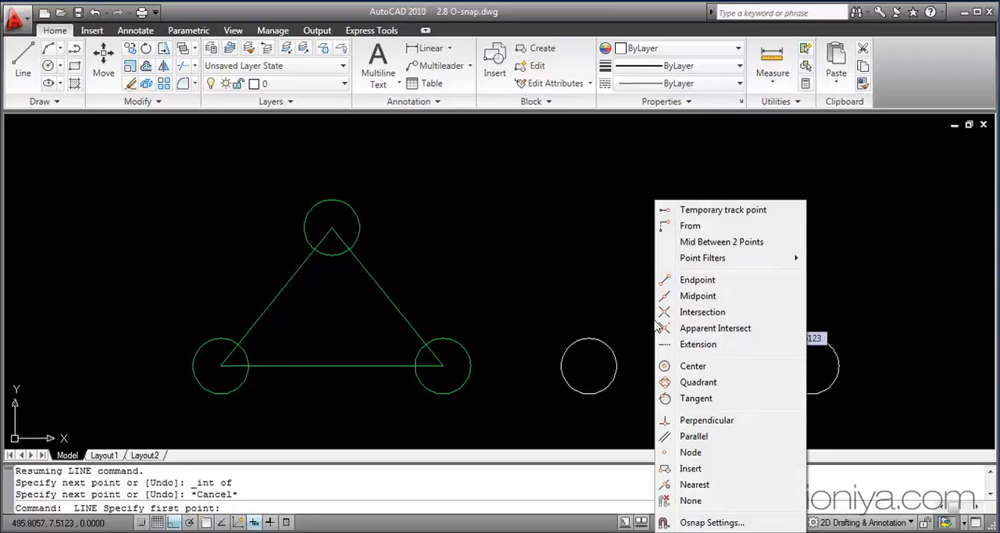
pyautogui.click(702, 370)
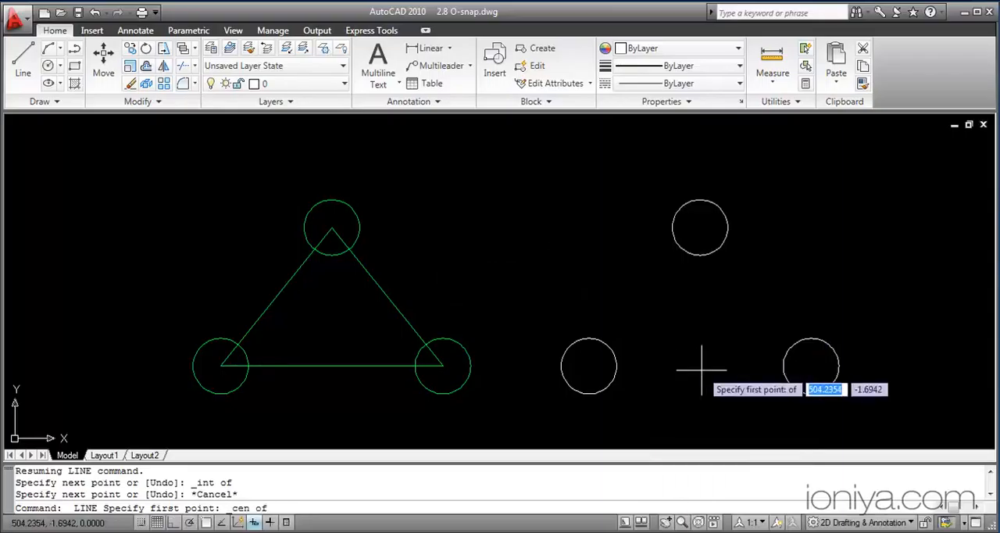
pyautogui.click(623, 380)
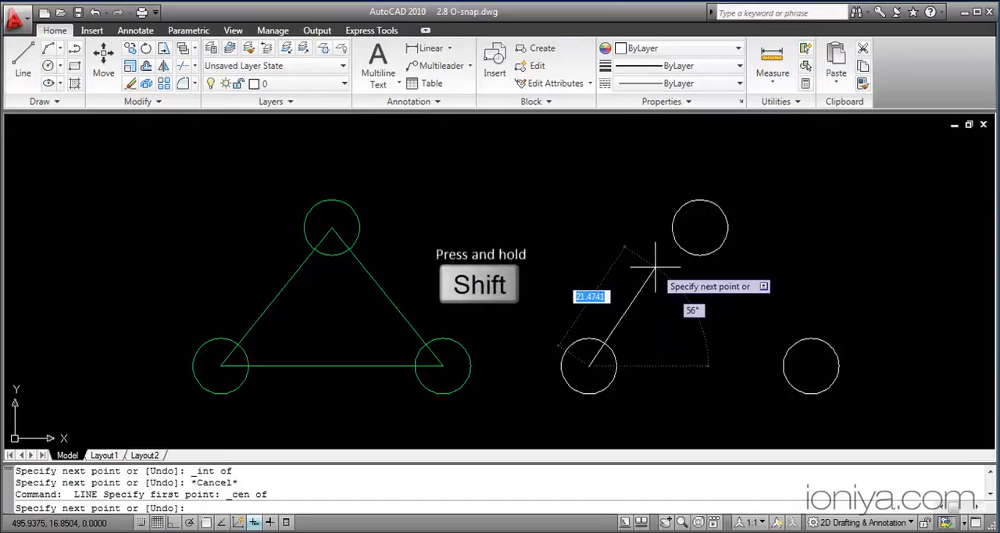
pyautogui.press('shift')
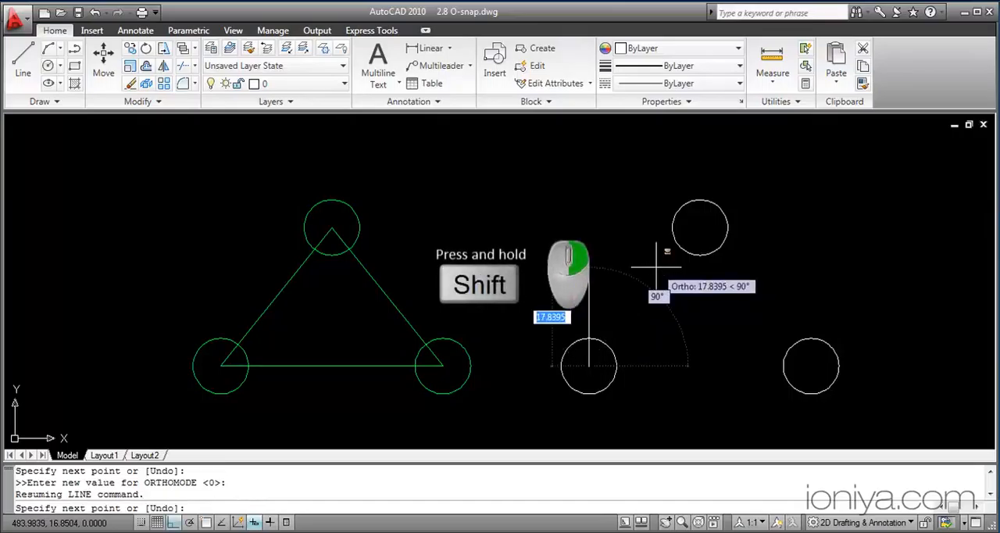
pyautogui.keyDown('shift'); pyautogui.rightClick(656, 268); pyautogui.keyUp('shift')
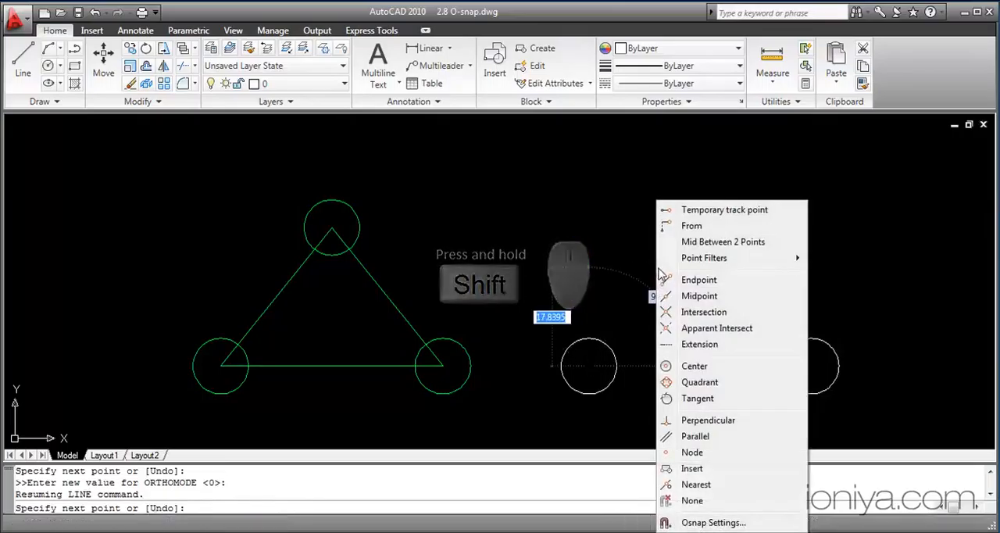
pyautogui.click(695, 366)
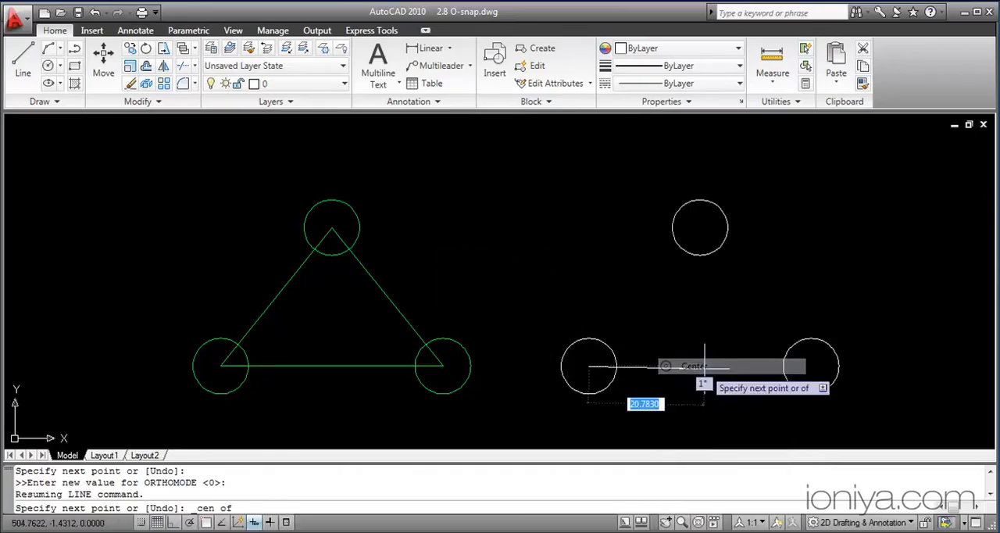
pyautogui.click(686, 258)
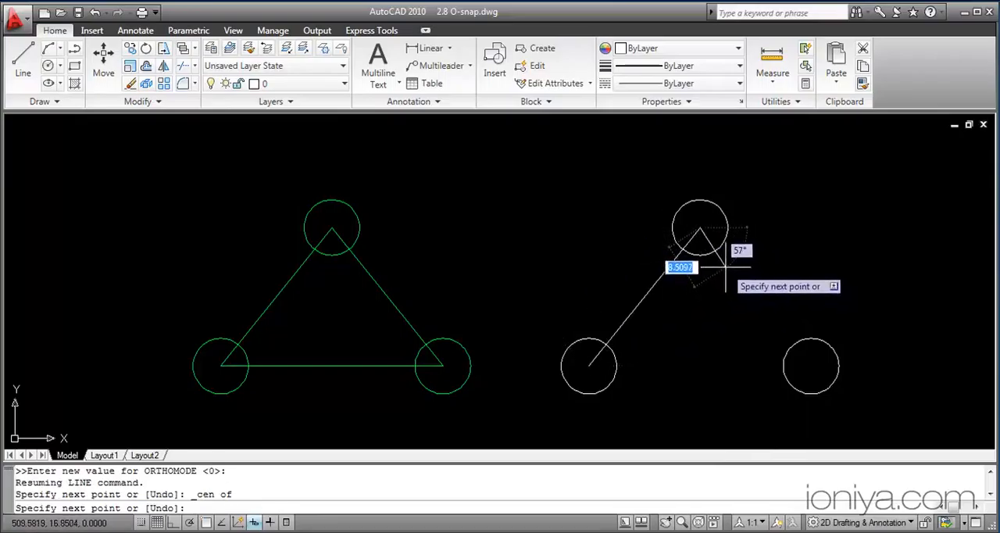
# Step: Continue the line to the lower-right white circle's center and back to the lower-left circle's center with Center snap overrides, completing the triangle
pyautogui.keyDown('shift'); pyautogui.rightClick(769, 321); pyautogui.keyUp('shift')
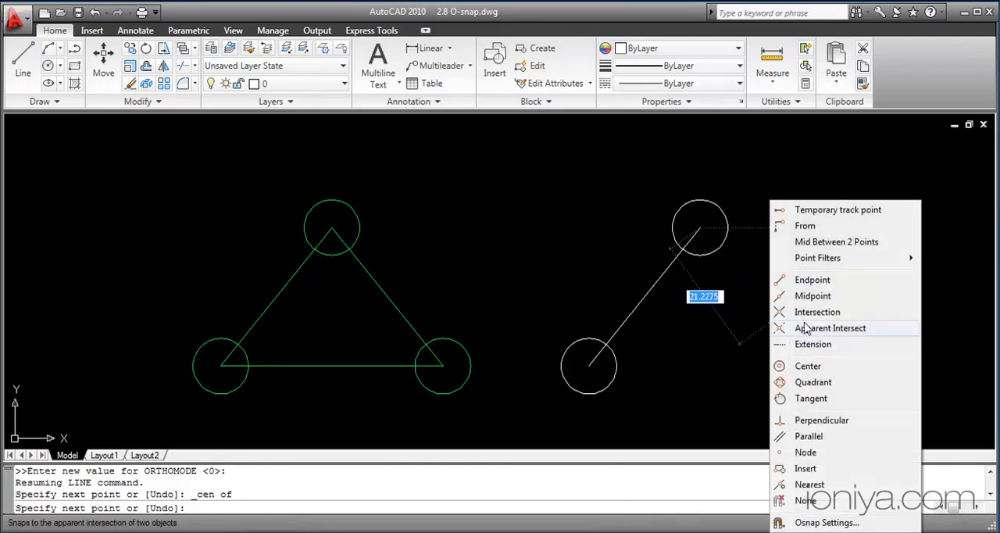
pyautogui.click(800, 379)
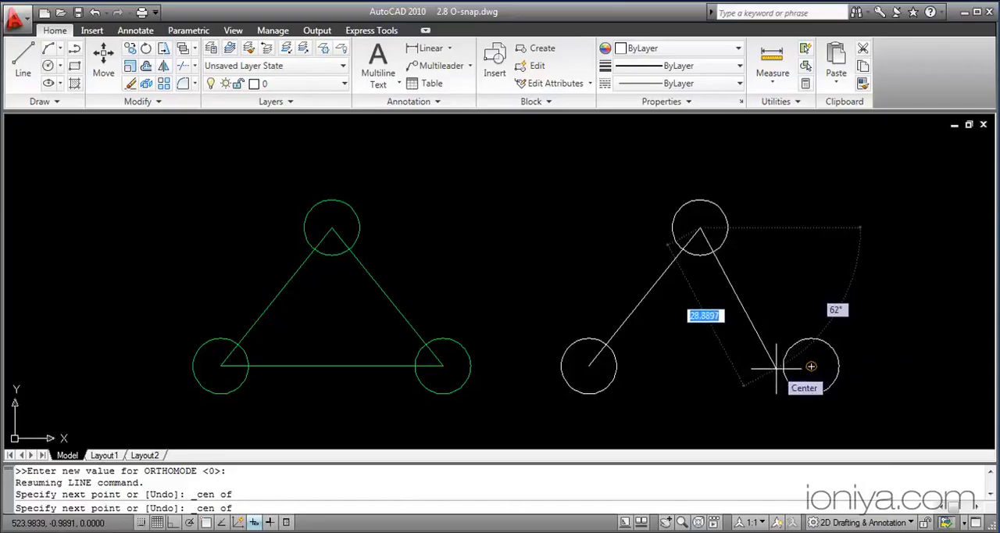
pyautogui.click(778, 367)
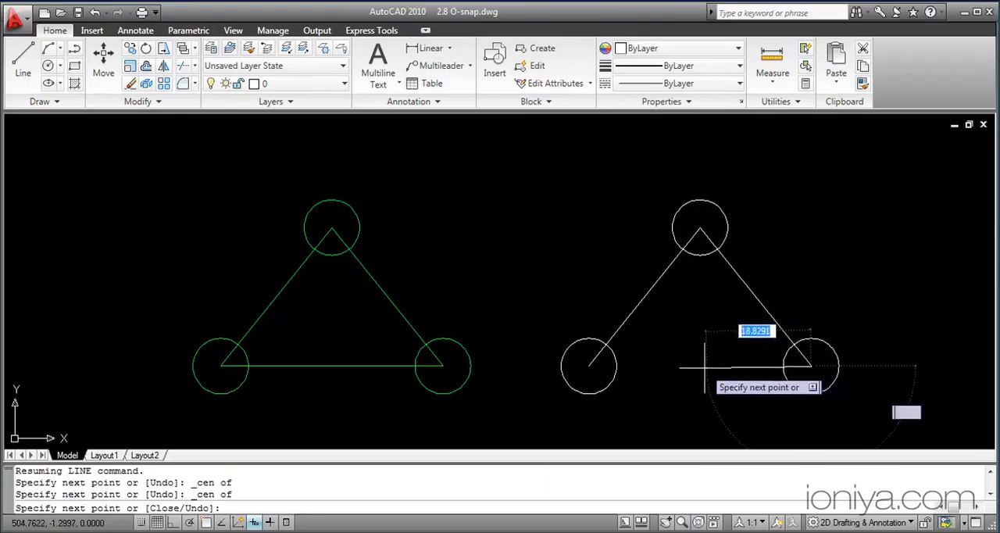
pyautogui.keyDown('shift'); pyautogui.rightClick(632, 367); pyautogui.keyUp('shift')
pyautogui.click(668, 201)
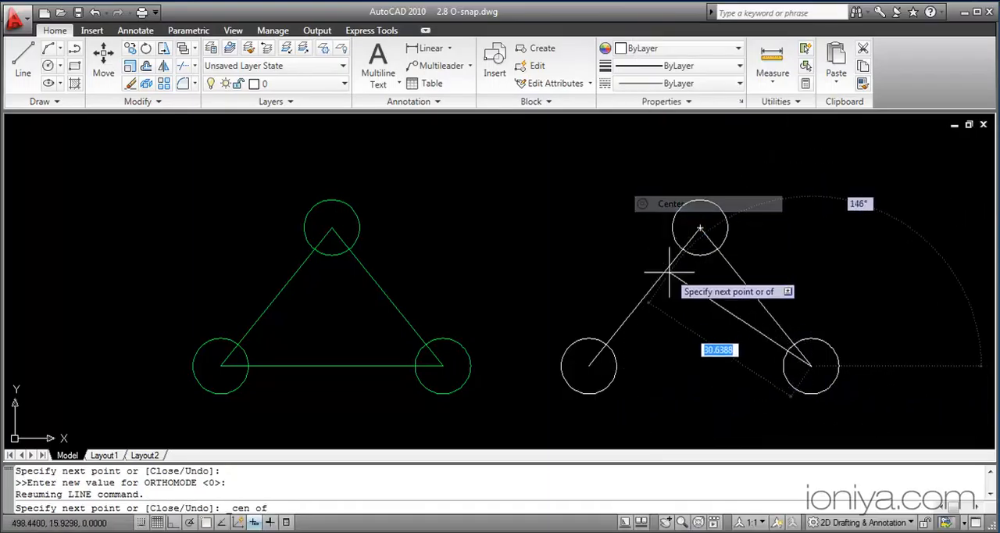
pyautogui.click(594, 358)
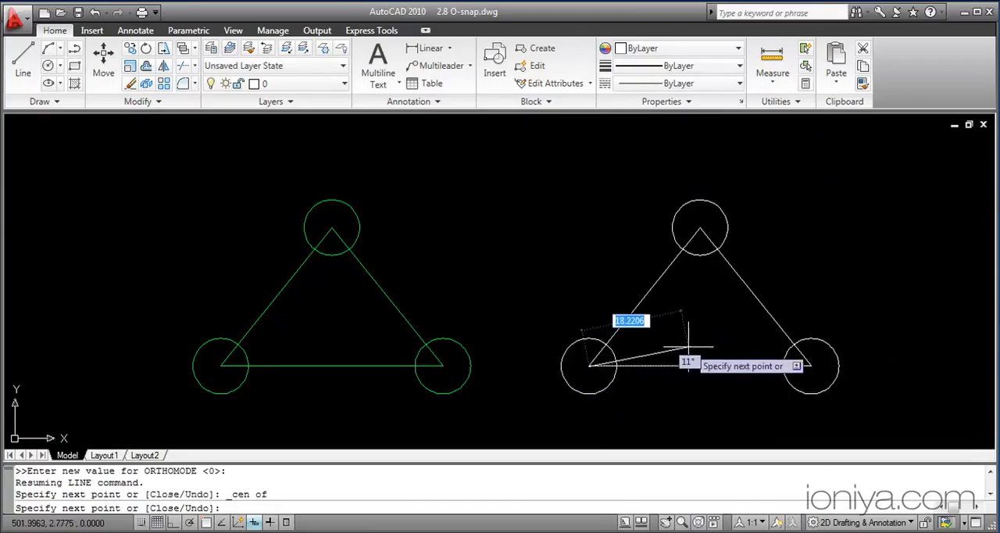
pyautogui.press('Escape')
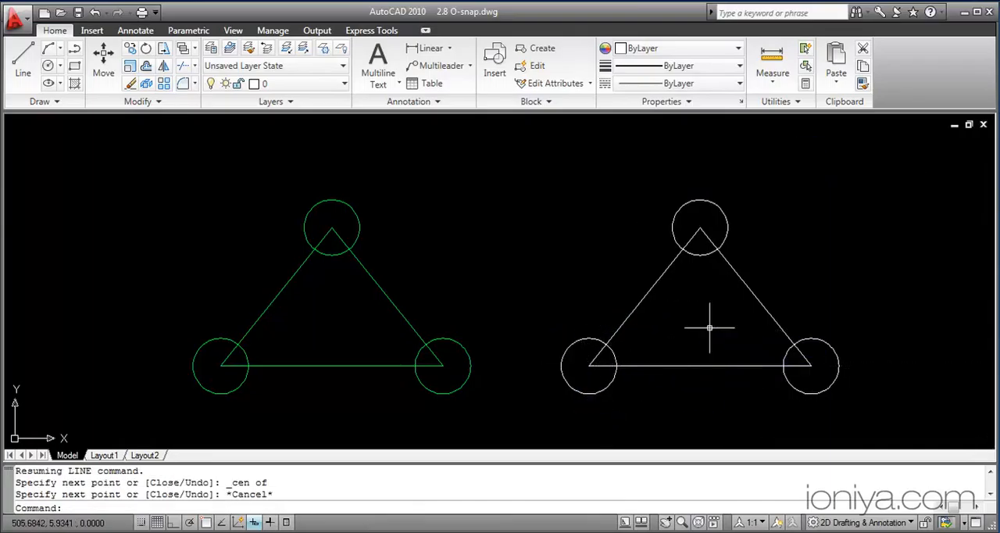
# Step: Connect the top points of the two level white circles with a line, using the Quadrant snap override for both points
pyautogui.moveTo(890, 339)
pyautogui.mouseDown(button='middle')
pyautogui.moveTo(531, 330)
pyautogui.moveTo(452, 343)
pyautogui.mouseUp(button='middle')
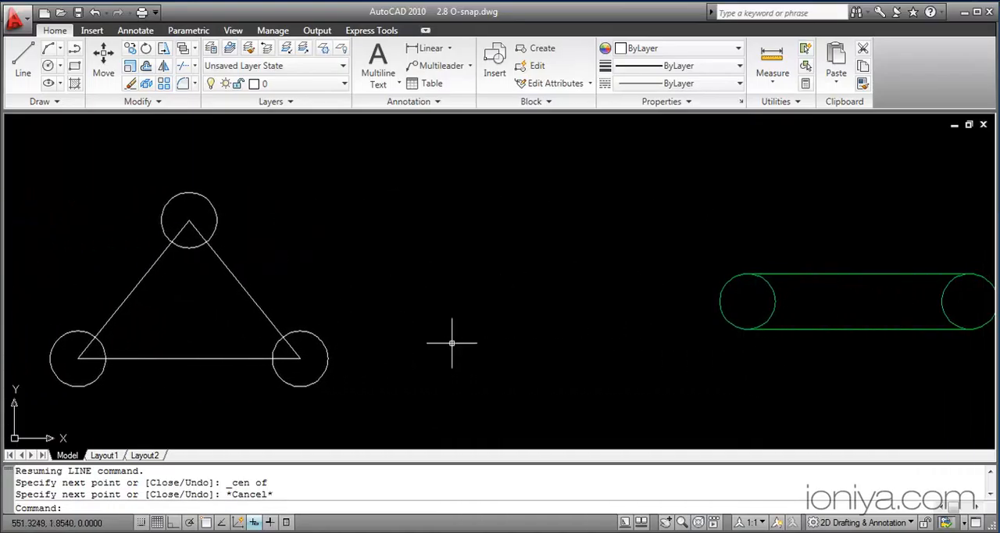
pyautogui.moveTo(771, 354); pyautogui.dragTo(211, 350, button='middle')
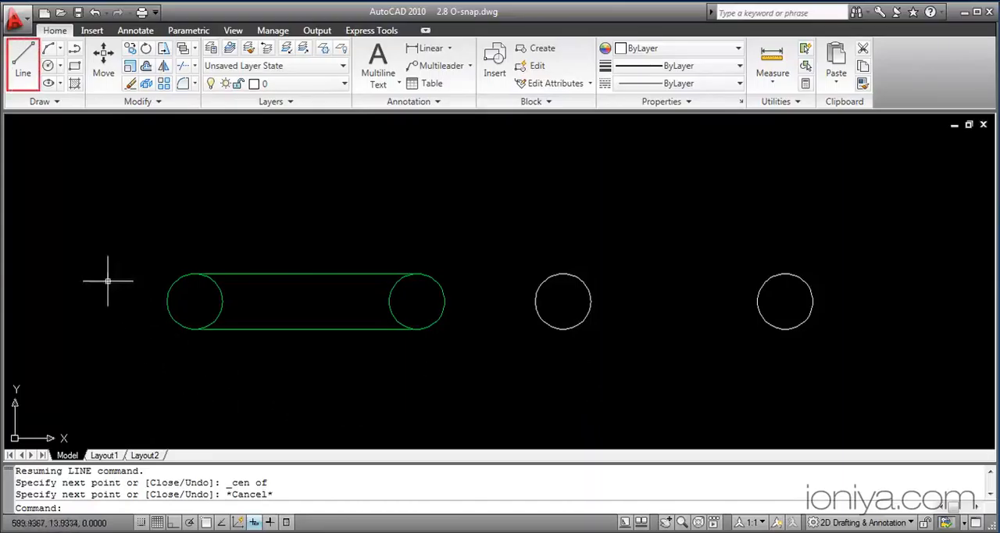
pyautogui.click(21, 72)
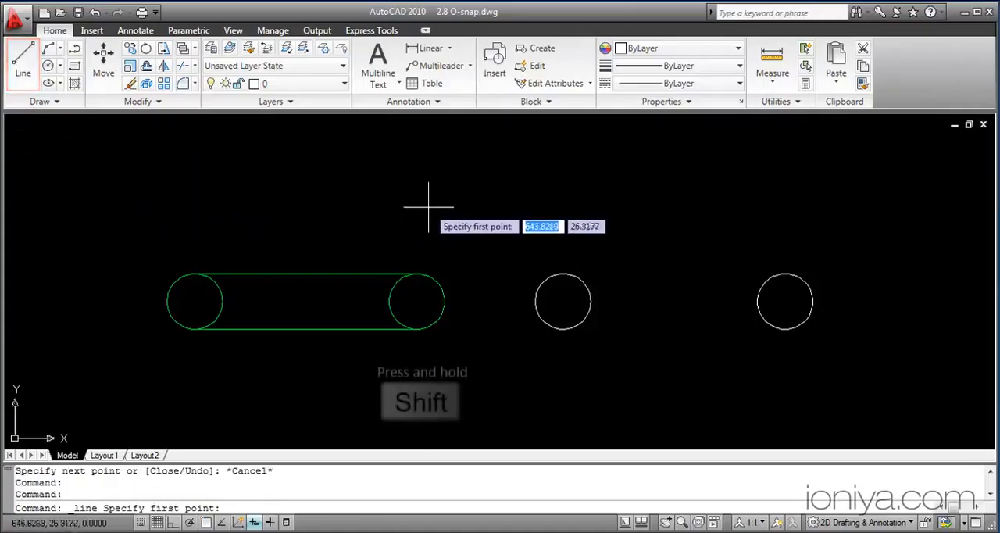
pyautogui.keyDown('shift'); pyautogui.rightClick(548, 208); pyautogui.keyUp('shift')
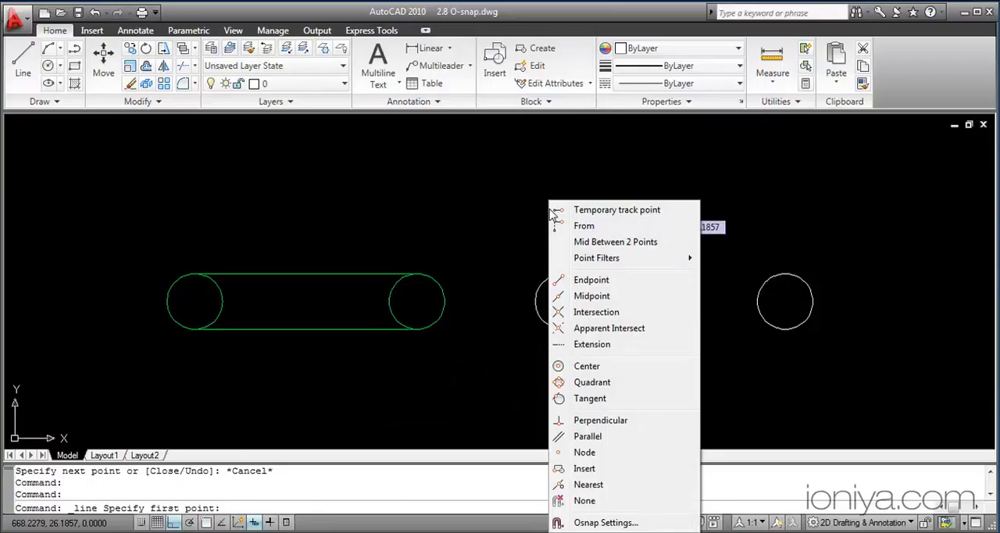
pyautogui.click(592, 383)
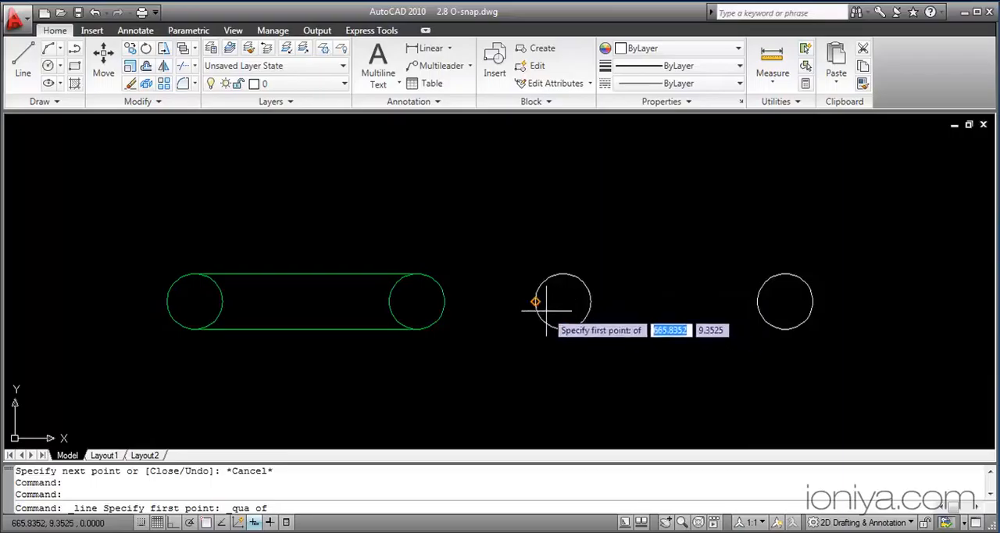
pyautogui.click(564, 274)
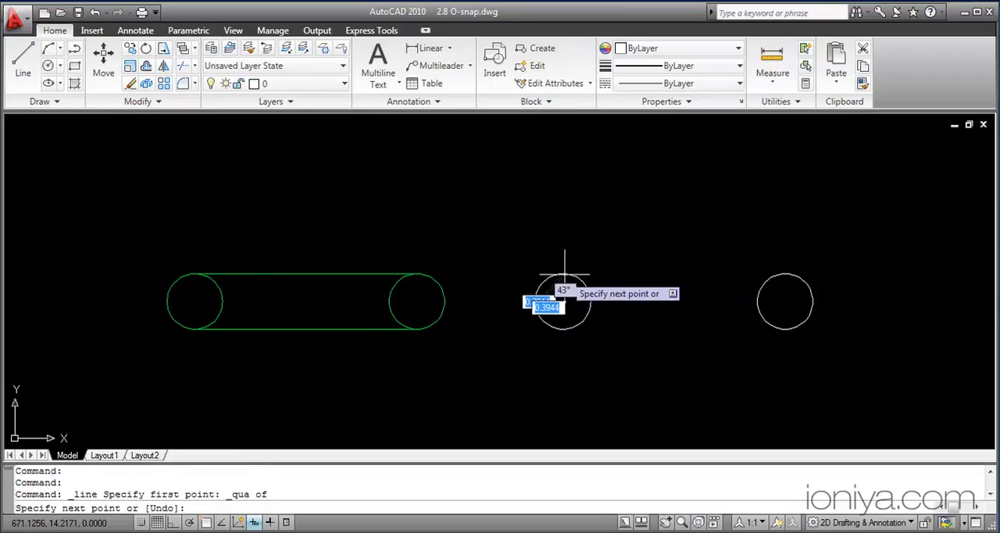
pyautogui.keyDown('shift'); pyautogui.rightClick(686, 291); pyautogui.keyUp('shift')
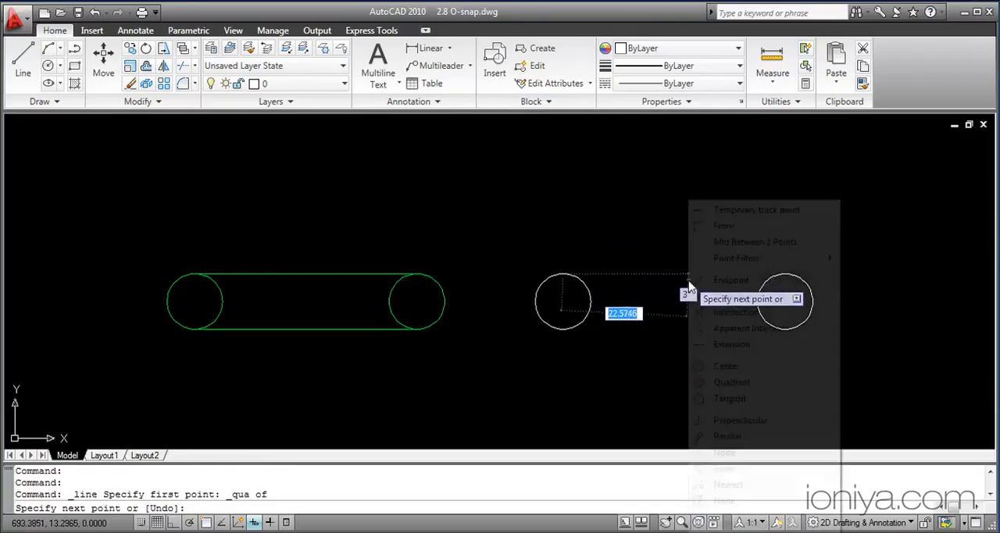
pyautogui.click(732, 382)
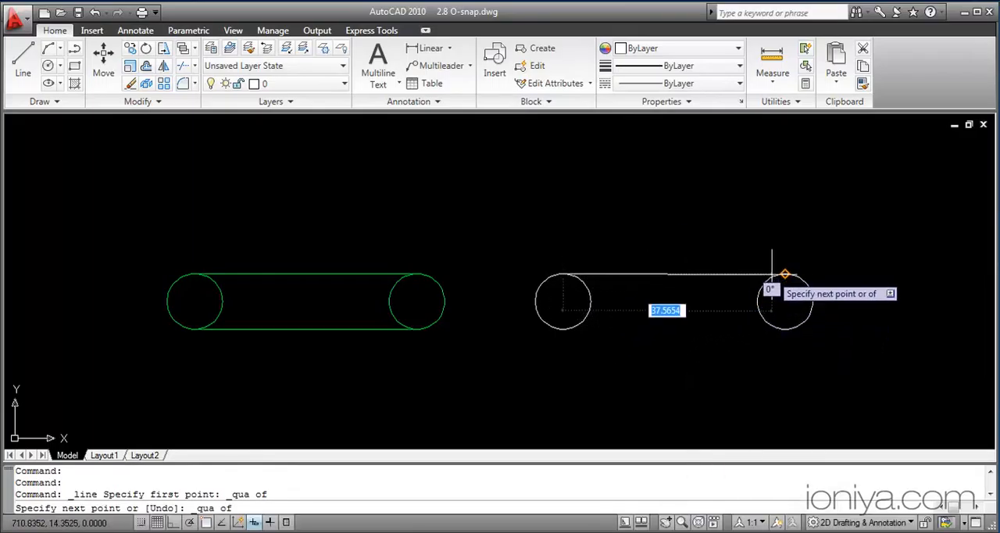
pyautogui.click(782, 272)
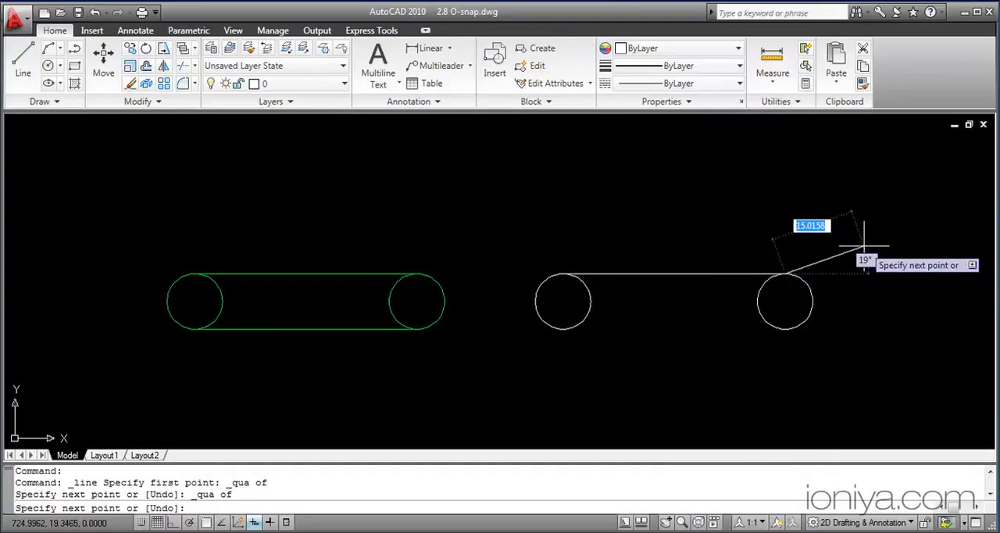
pyautogui.press('Escape')
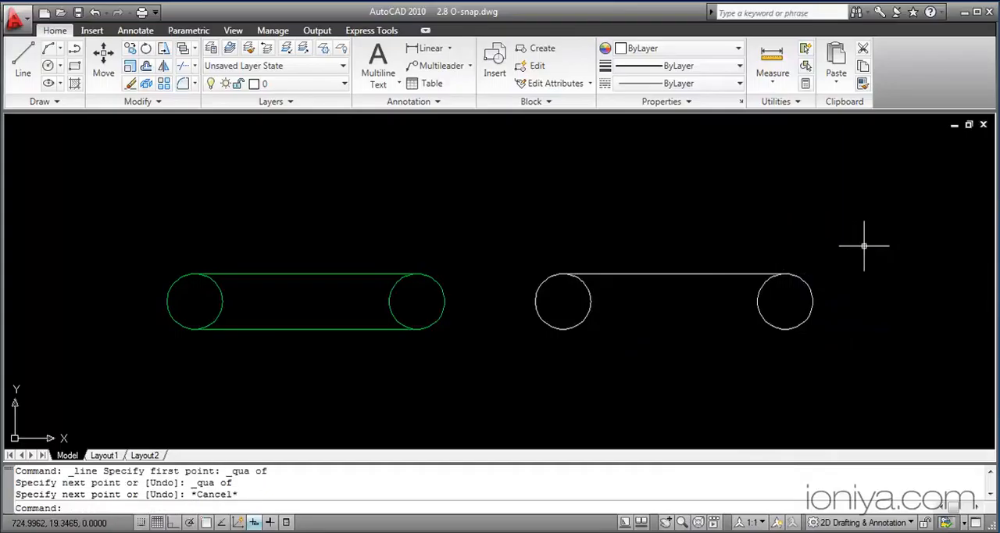
# Step: Connect the bottom points of the two level white circles with a line, using the Quadrant snap override for both points
pyautogui.press('space')
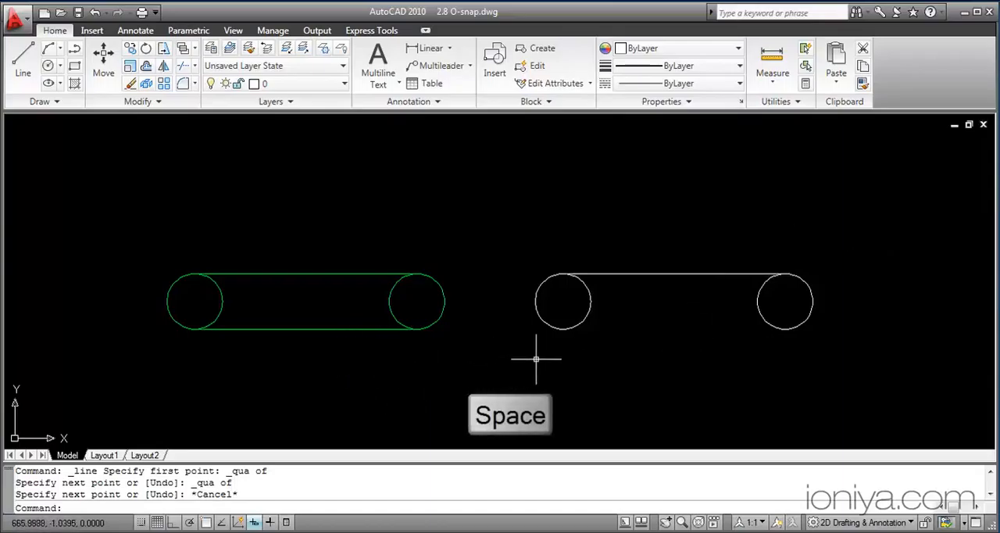
pyautogui.press('space')
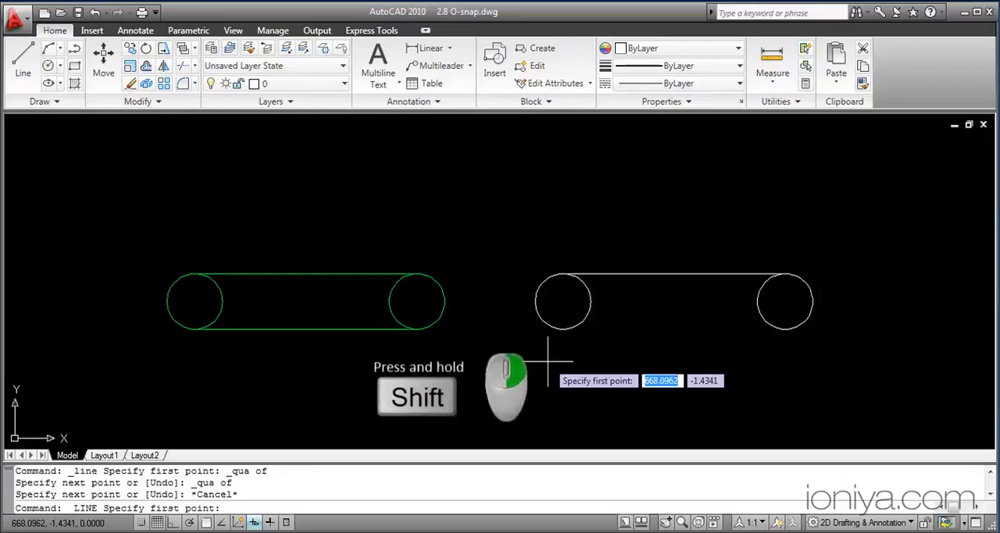
pyautogui.keyDown('shift'); pyautogui.rightClick(548, 369); pyautogui.keyUp('shift')
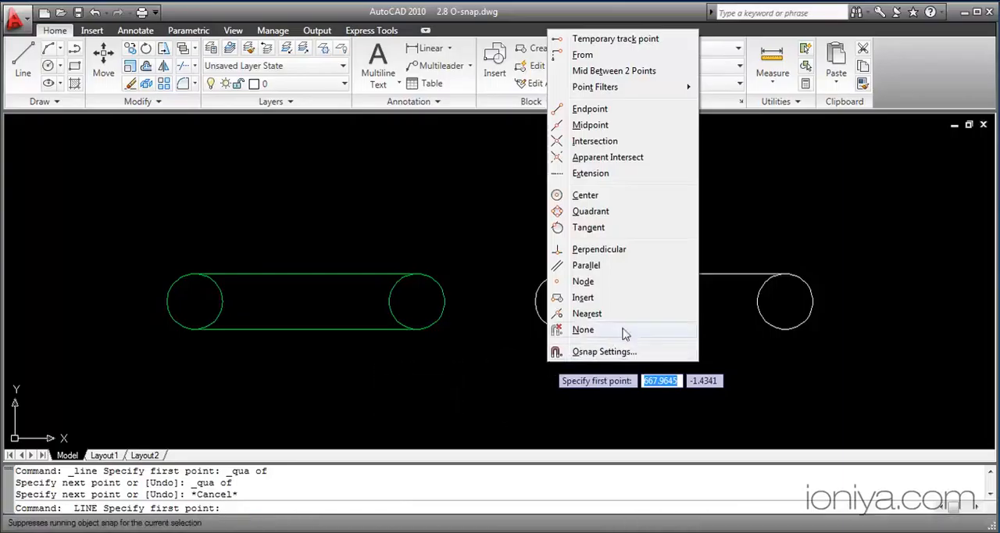
pyautogui.click(620, 213)
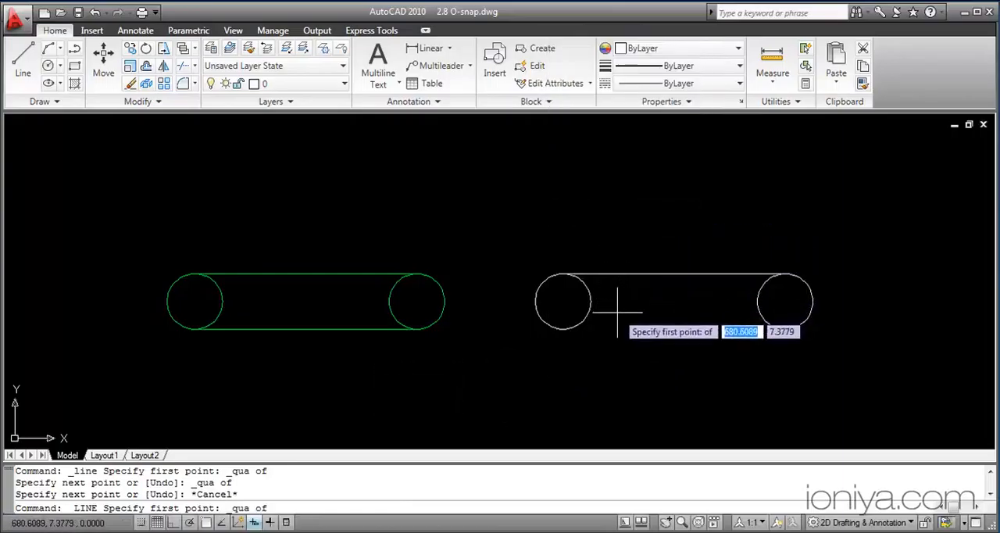
pyautogui.click(562, 329)
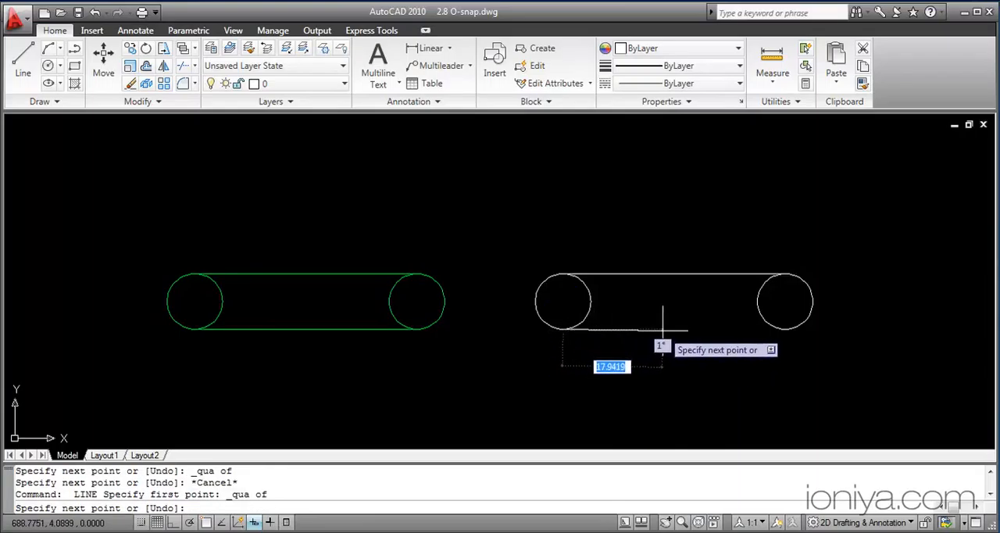
pyautogui.keyDown('shift'); pyautogui.rightClick(697, 342); pyautogui.keyUp('shift')
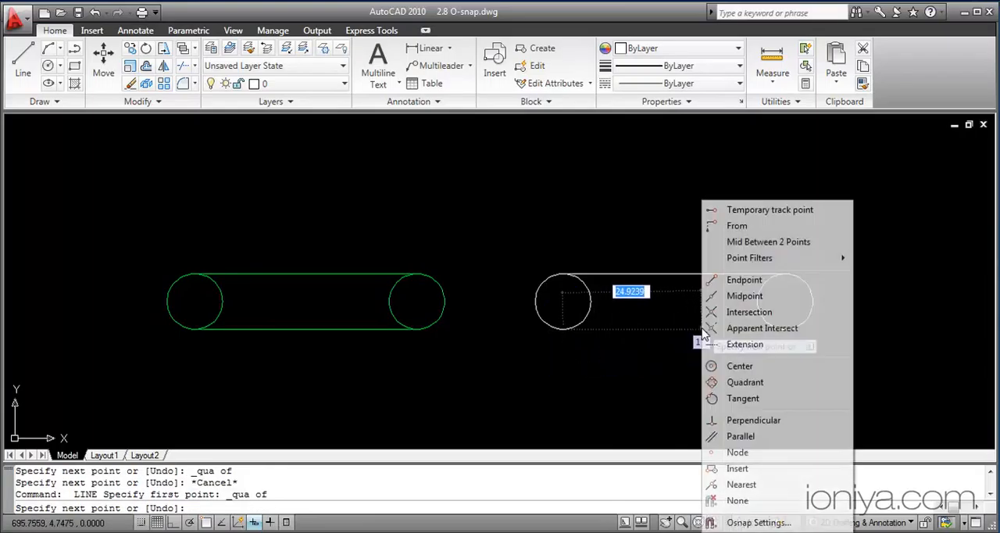
pyautogui.click(744, 382)
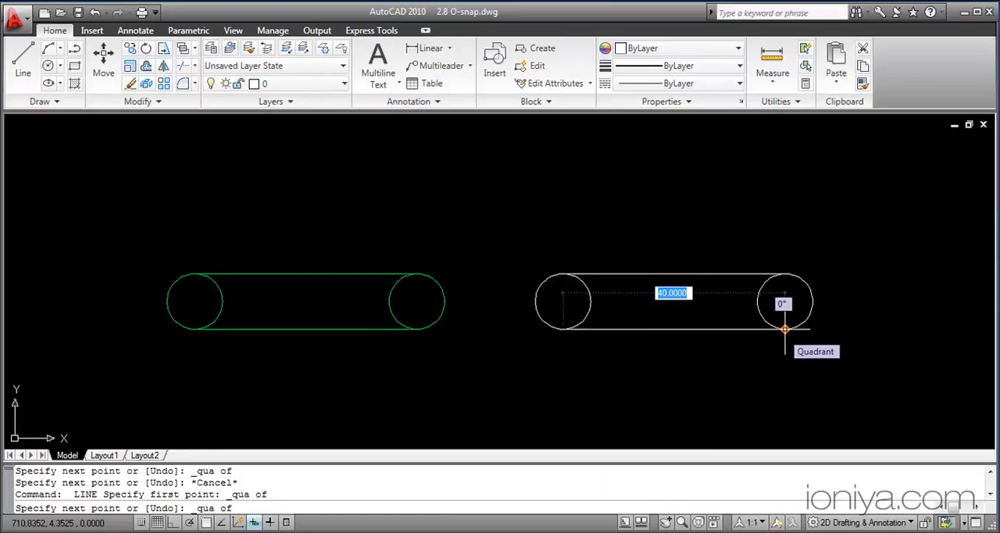
pyautogui.click(785, 329)
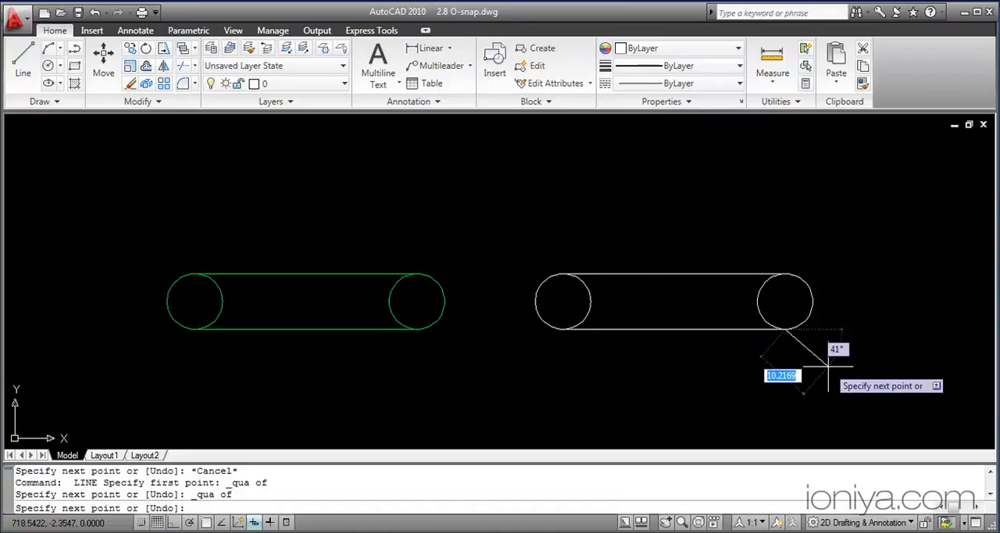
pyautogui.press('Escape')
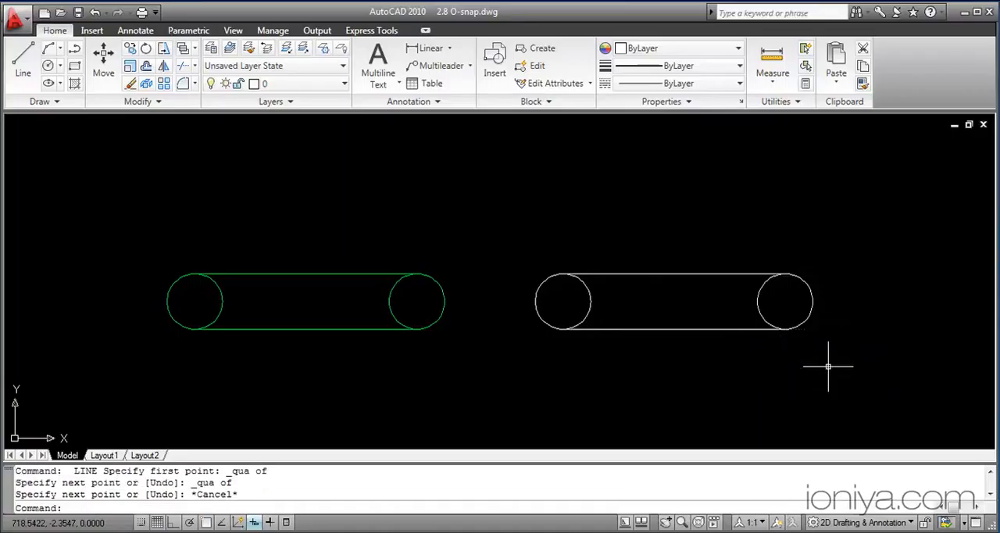
# Step: Draw a line from the lower white circle's lower-right side to the higher circle's upper-left side, using Tangent snap overrides for both points
pyautogui.moveTo(829, 366); pyautogui.dragTo(5, 380, button='middle')
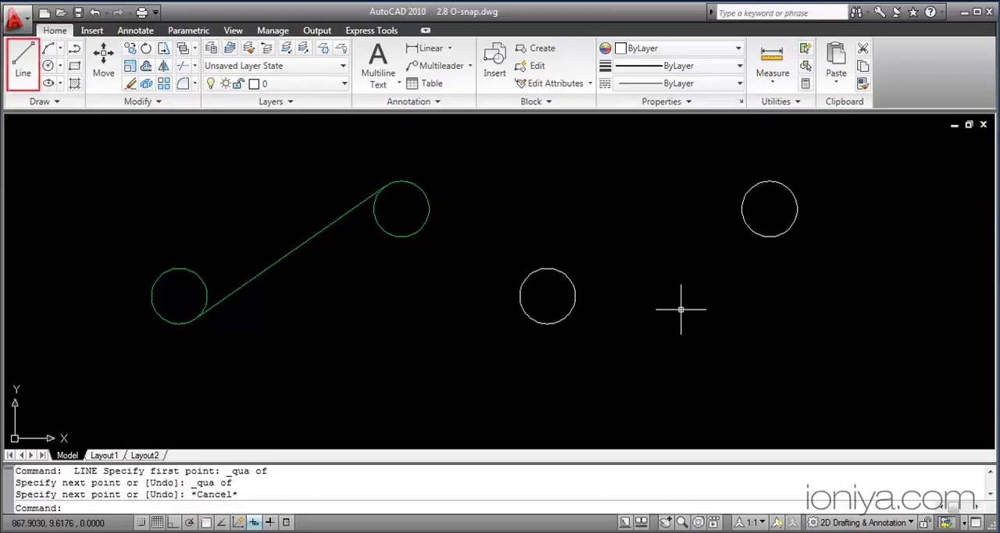
pyautogui.click(23, 60)
pyautogui.keyDown('shift'); pyautogui.rightClick(688, 289); pyautogui.keyUp('shift')
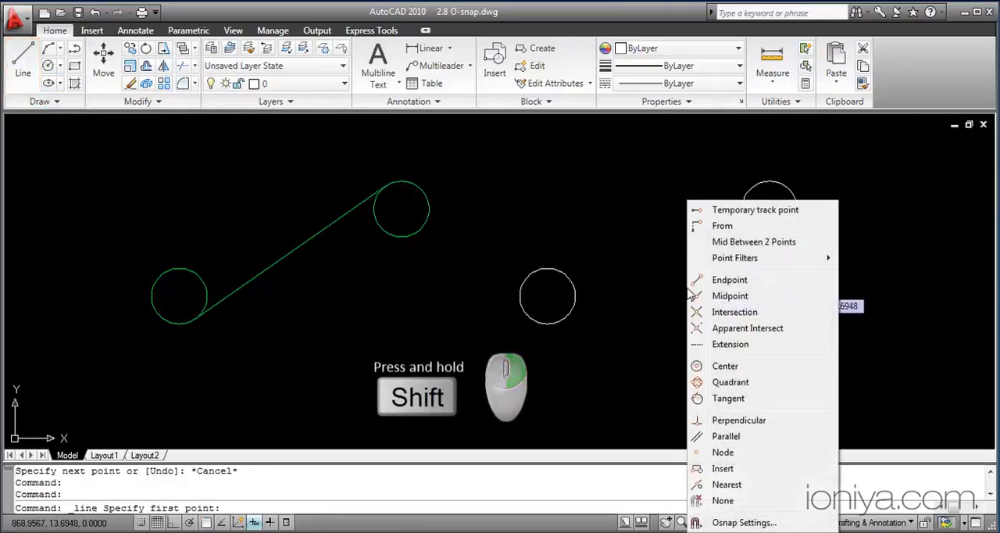
pyautogui.click(725, 398)
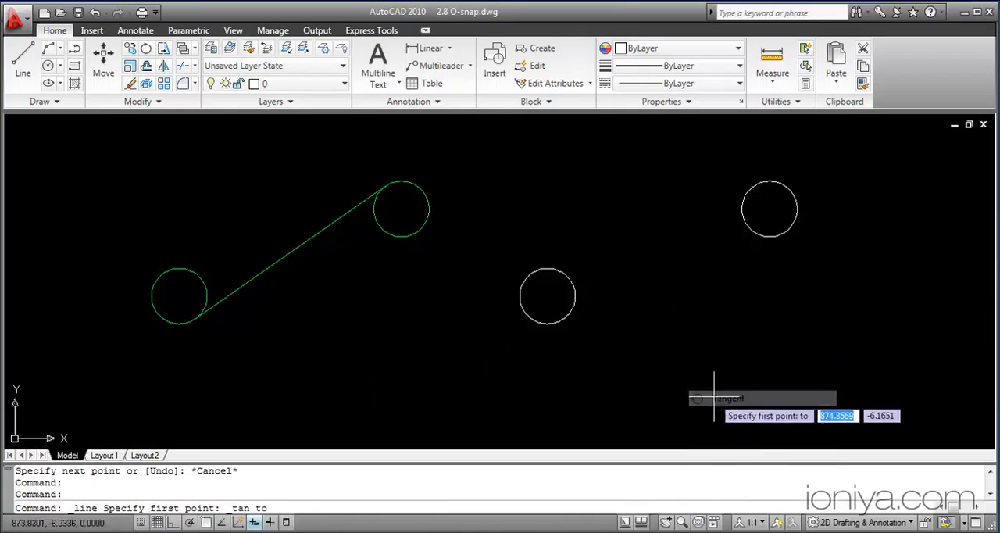
pyautogui.click(571, 320)
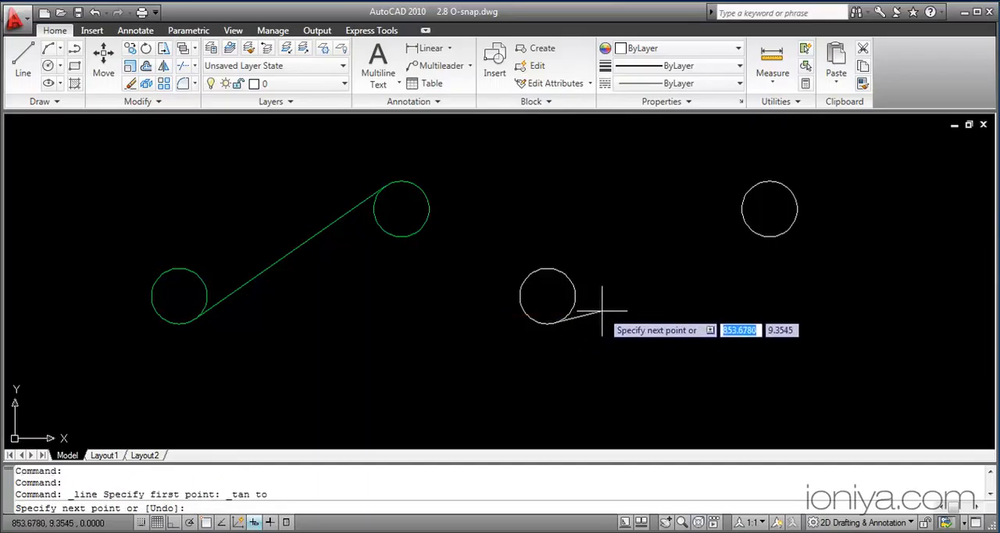
pyautogui.keyDown('shift'); pyautogui.rightClick(694, 236); pyautogui.keyUp('shift')
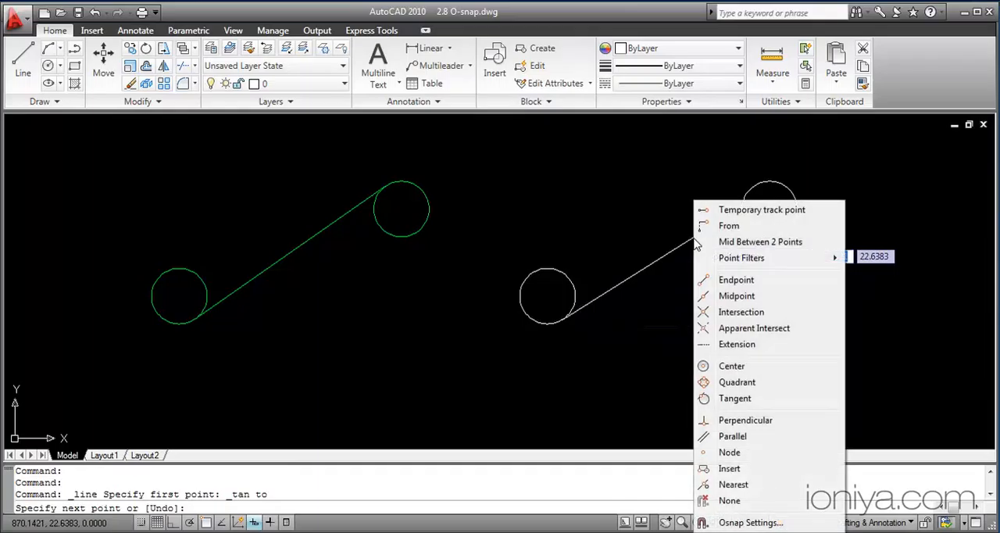
pyautogui.click(735, 392)
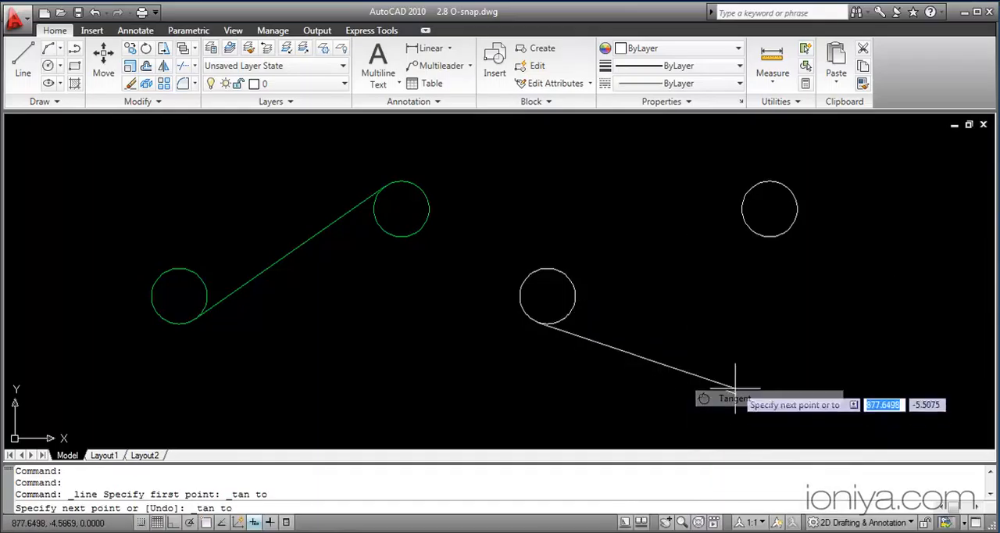
pyautogui.click(745, 190)
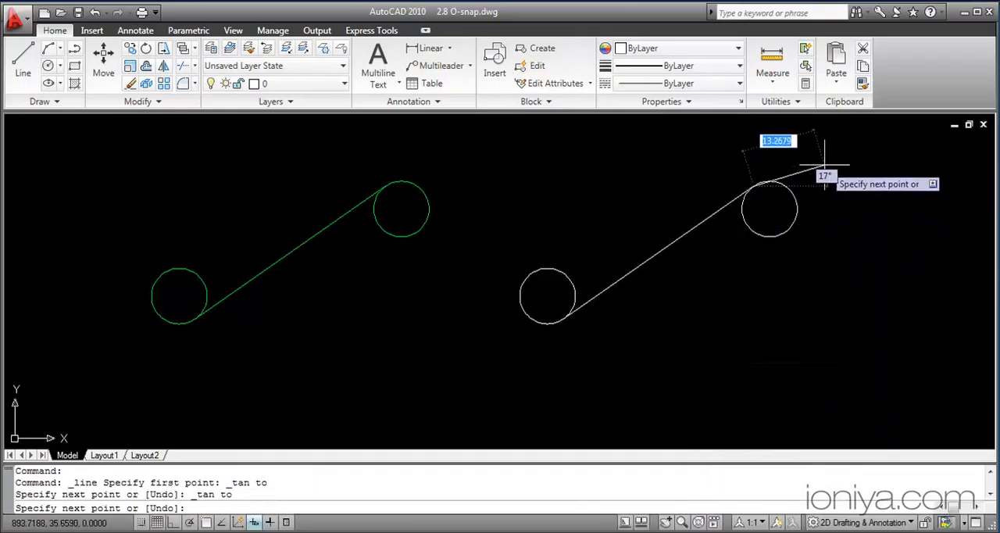
pyautogui.press('Escape')
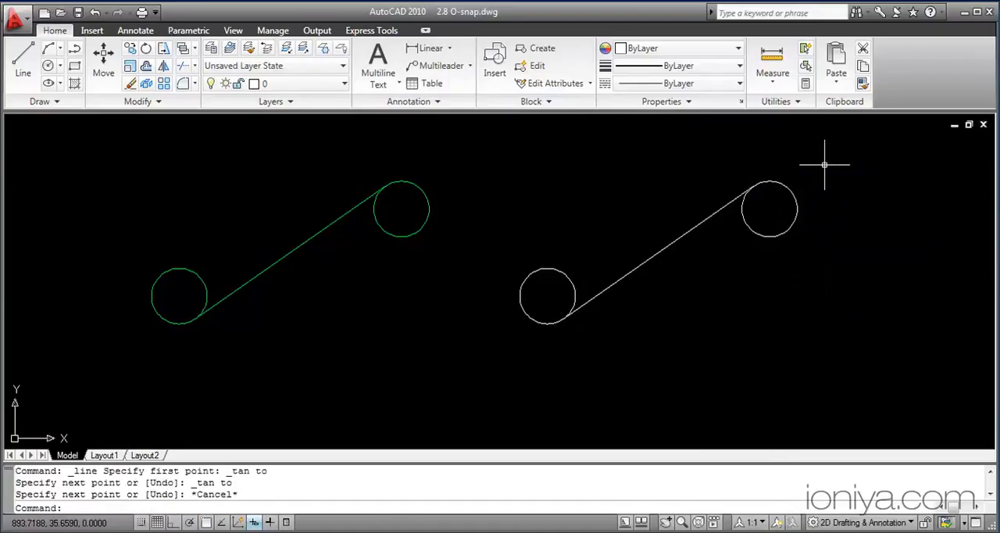